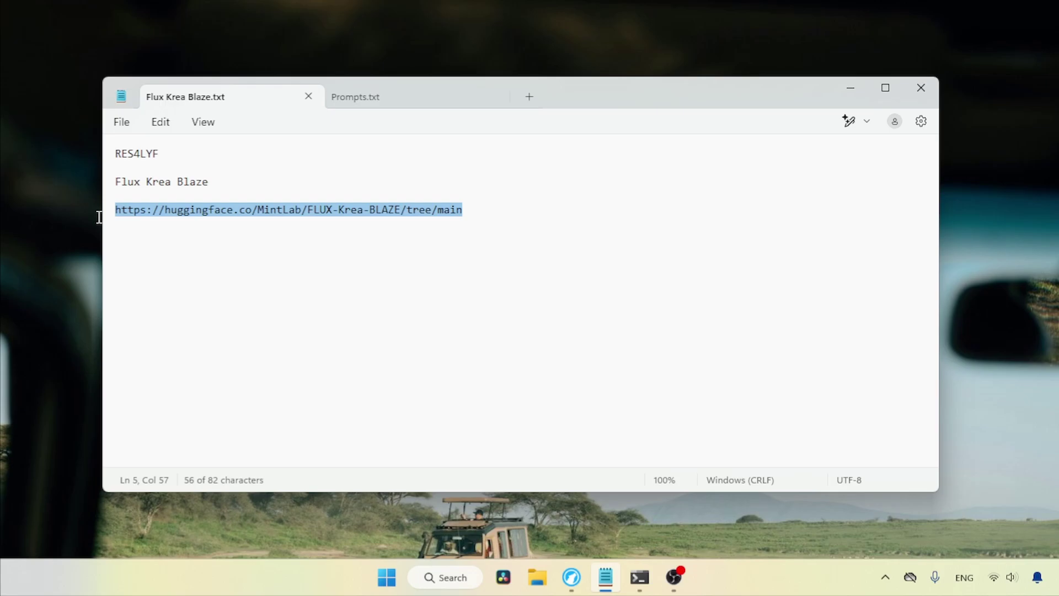
- Download FLUX-KREA-BLAZE-v1.safetensors and the rank128 Blaze LoRA file from Hugging Face
click(572, 577)
scroll(803, 318, down, 1)
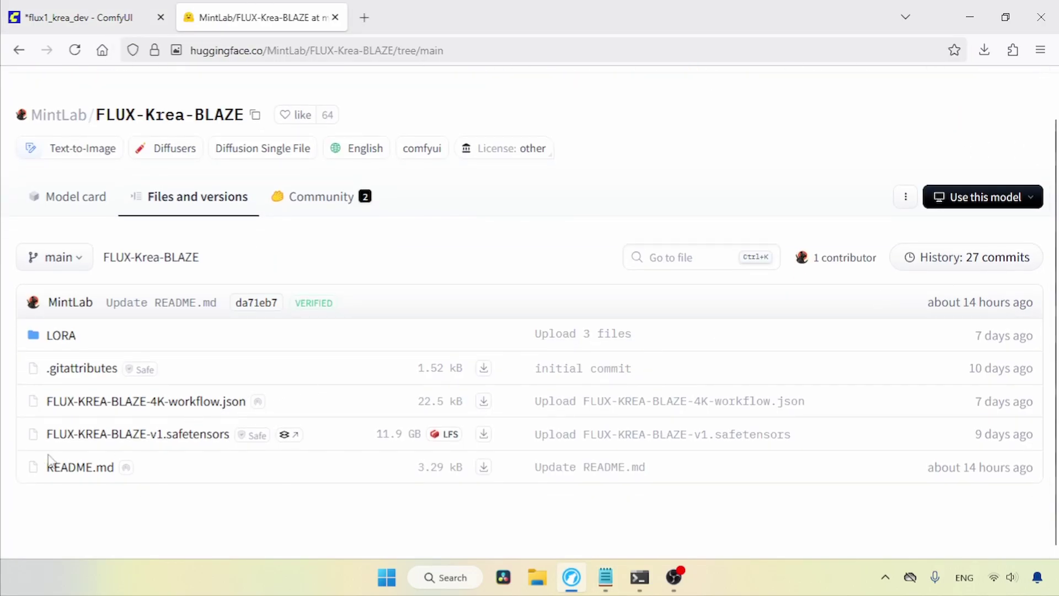
drag(41, 435, 252, 429)
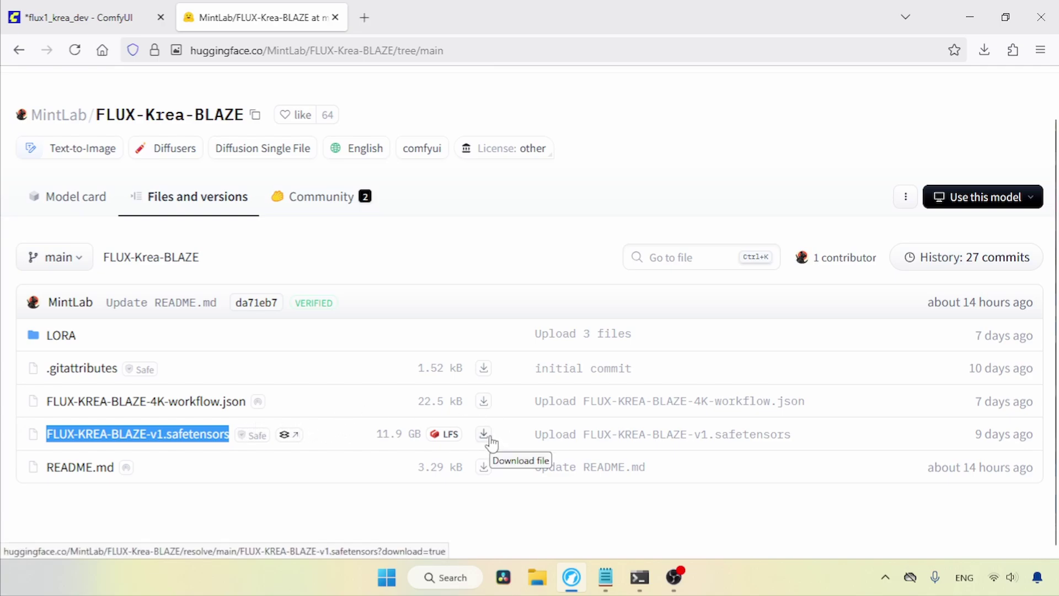
click(340, 440)
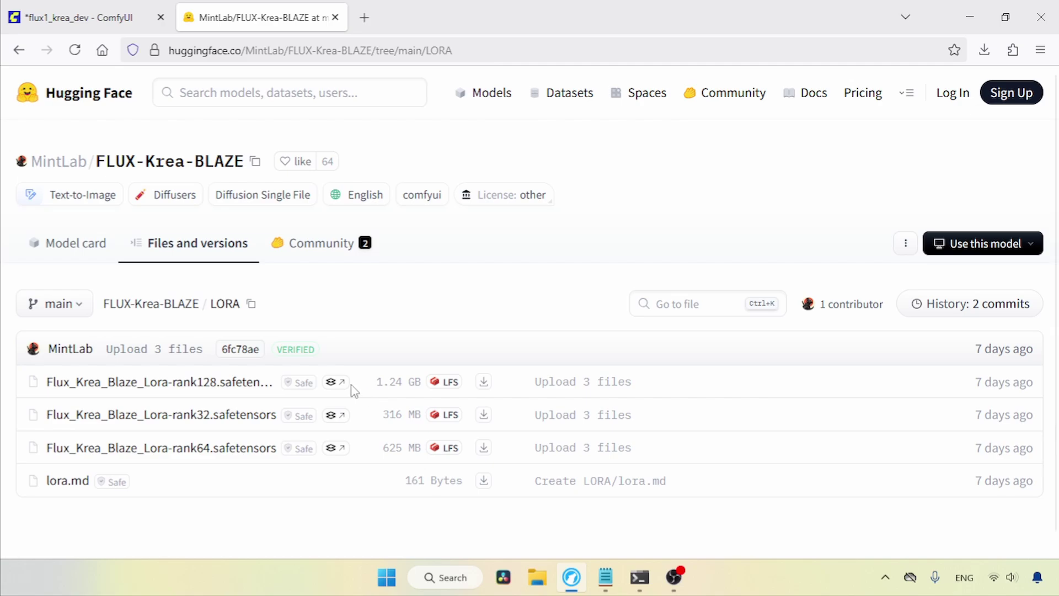
drag(37, 376, 143, 364)
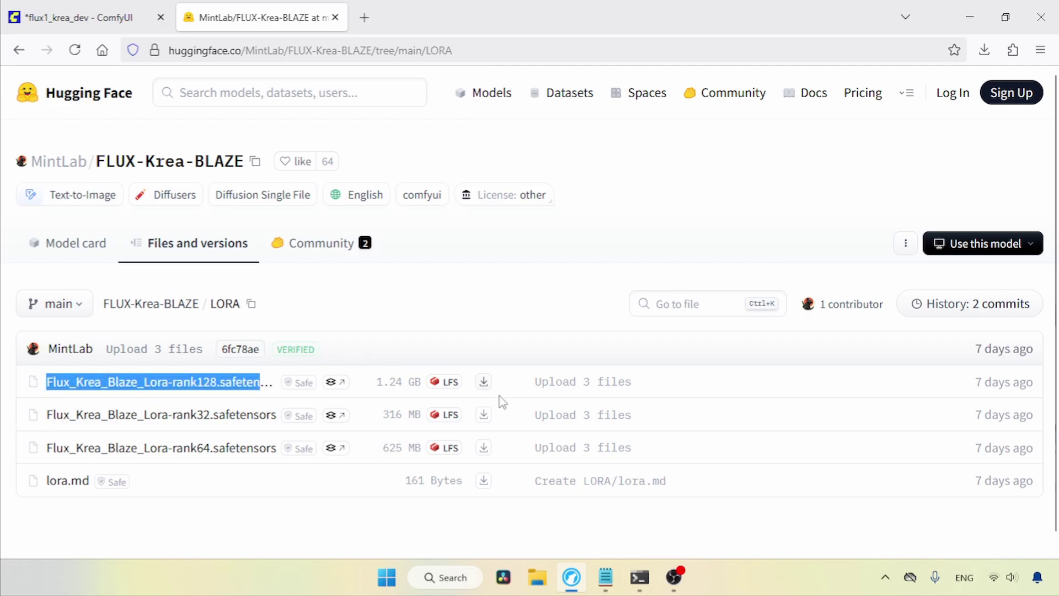
click(463, 346)
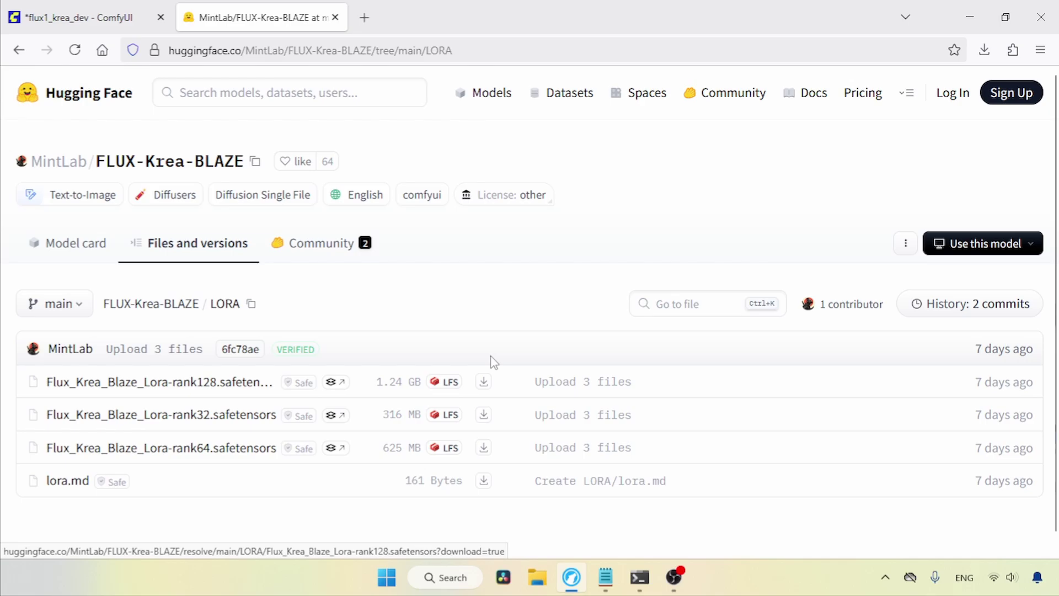
- Move FLUX-KREA-BLAZE-v1.safetensors from Downloads into ComfyUI/models/diffusion_models
click(338, 17)
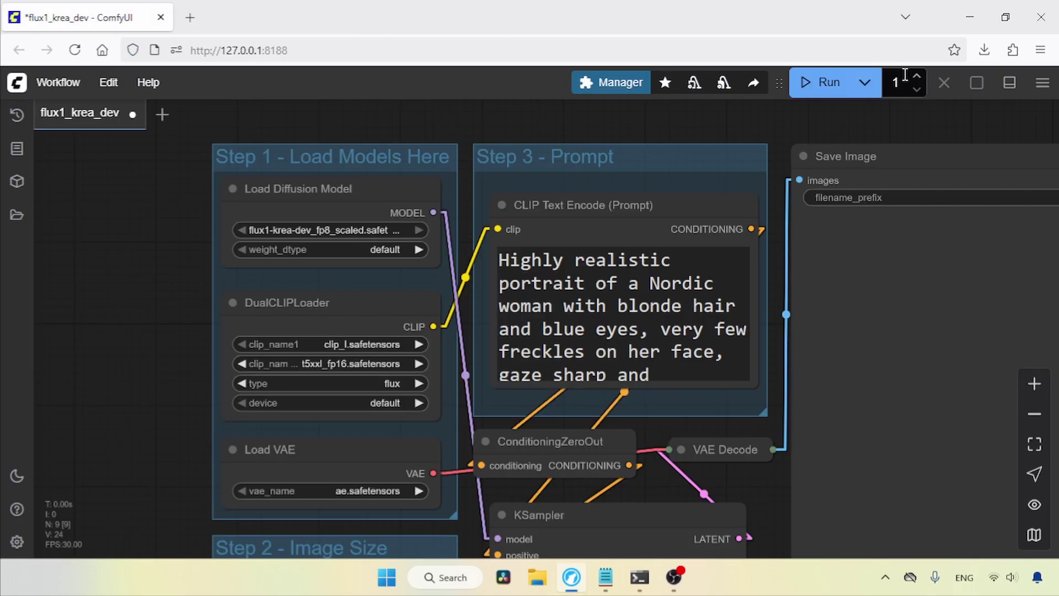
click(967, 18)
click(537, 580)
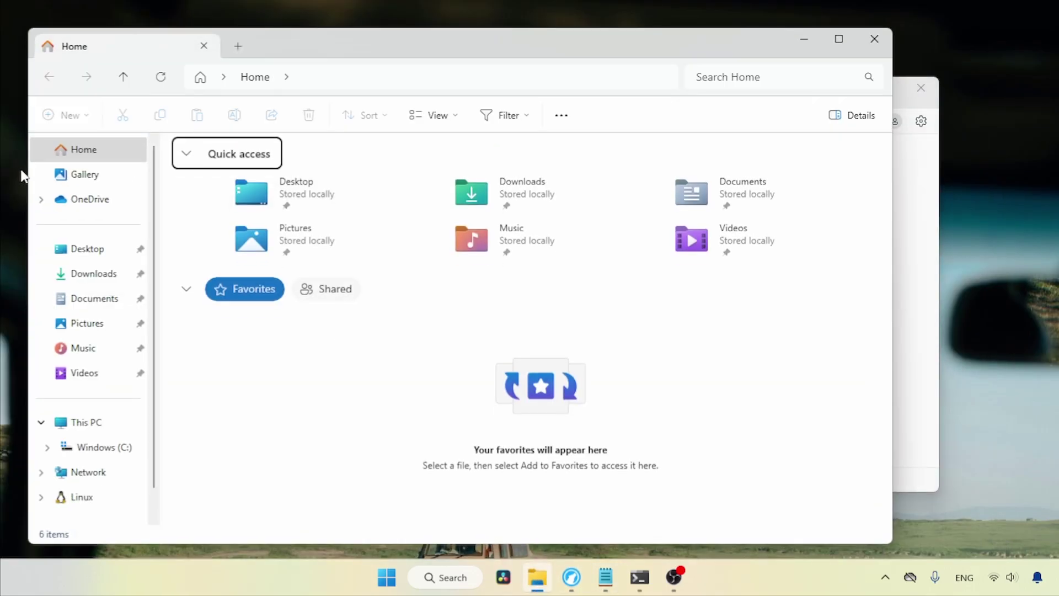
click(92, 279)
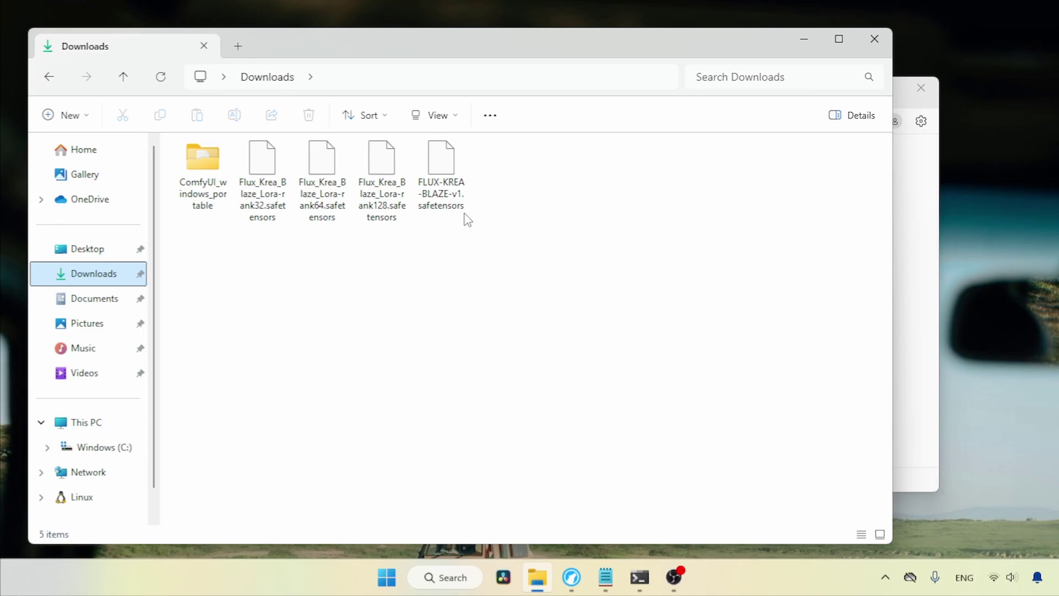
click(465, 205)
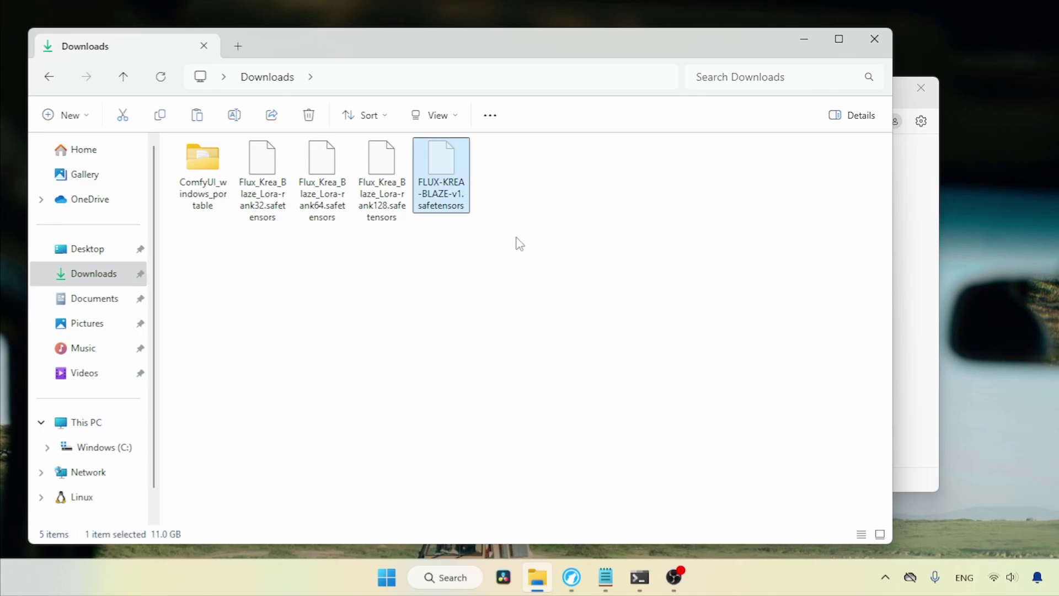
double_click(221, 196)
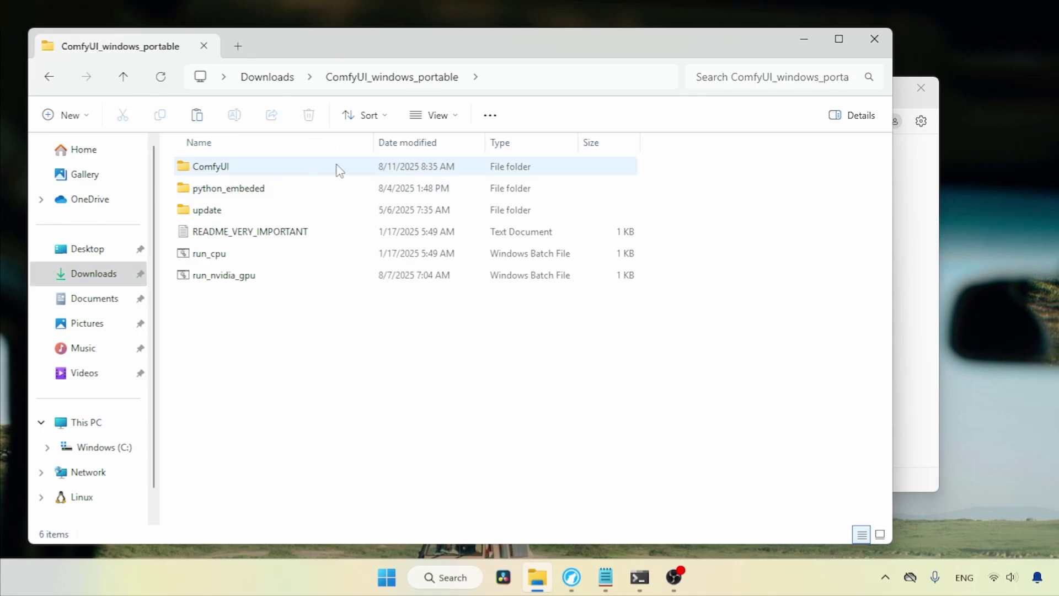
double_click(338, 168)
key(m)
key(Return)
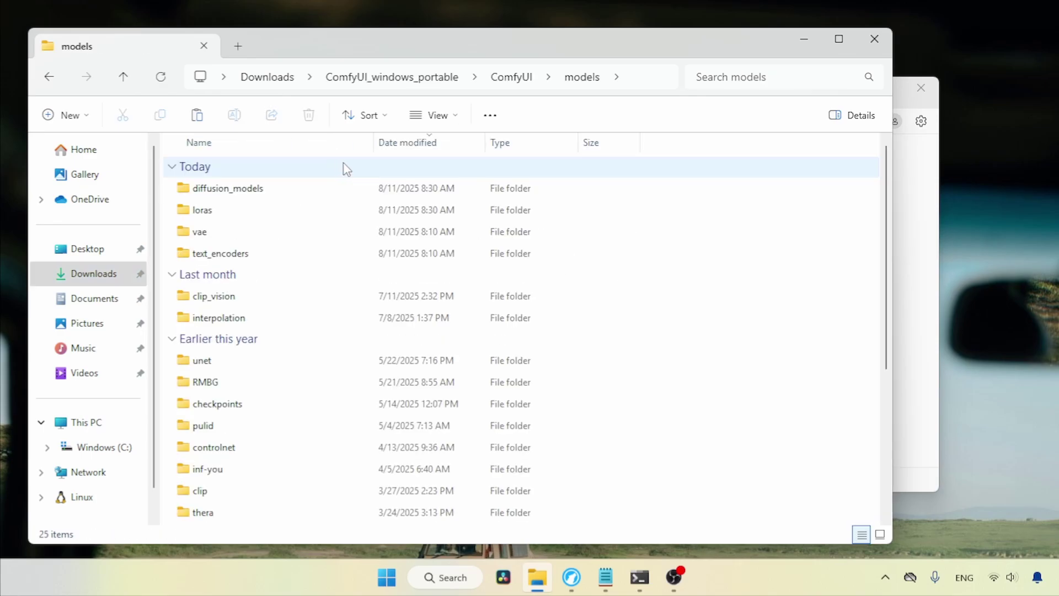
double_click(405, 190)
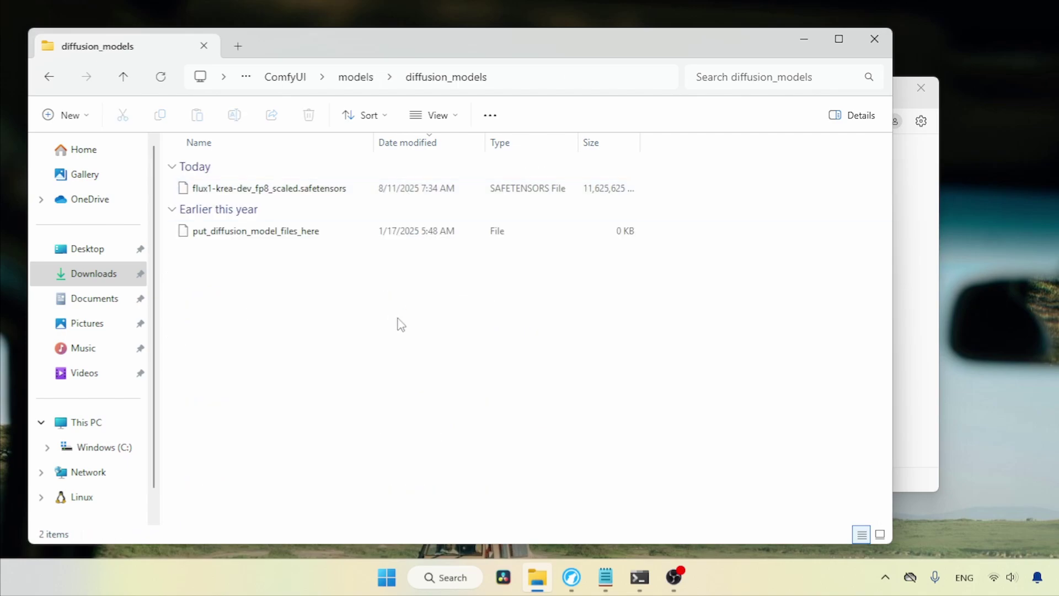
key(ctrl+v)
- Move the three Blaze LoRA files from Downloads into ComfyUI/models/loras and close Explorer
click(105, 274)
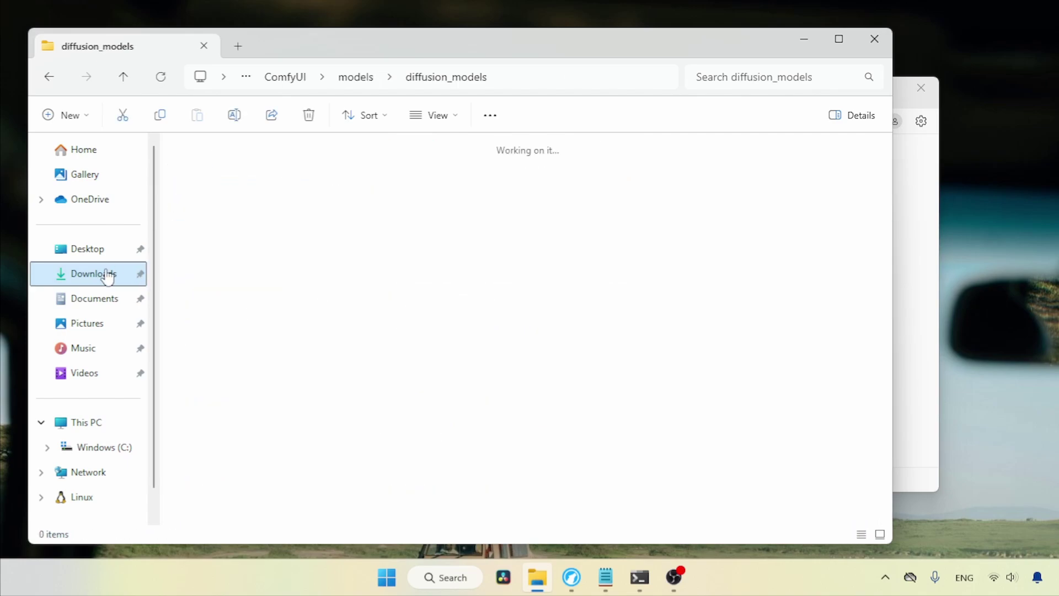
drag(257, 274, 498, 198)
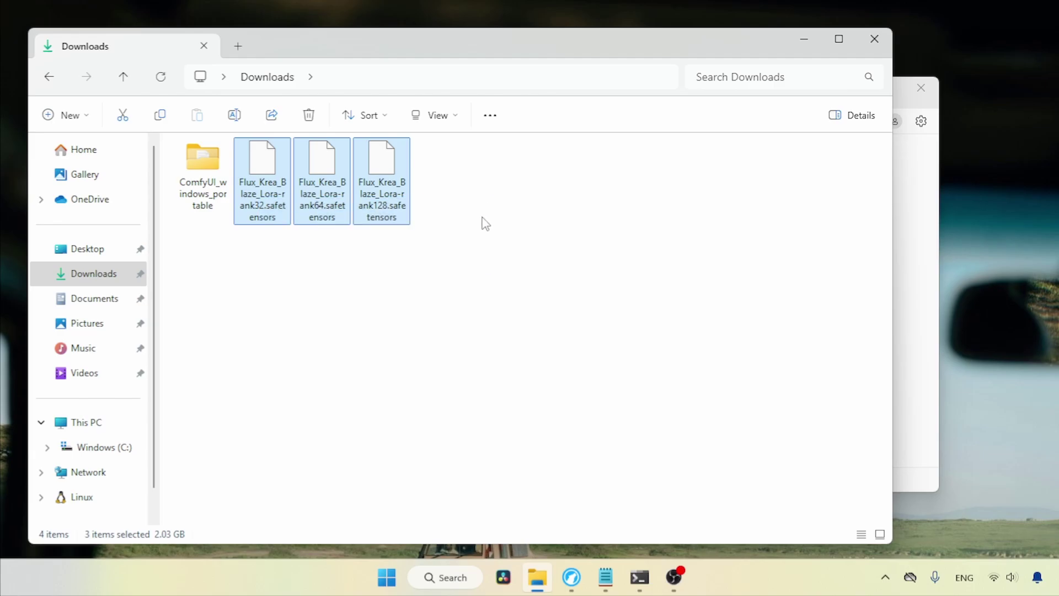
key(ctrl+x)
double_click(203, 165)
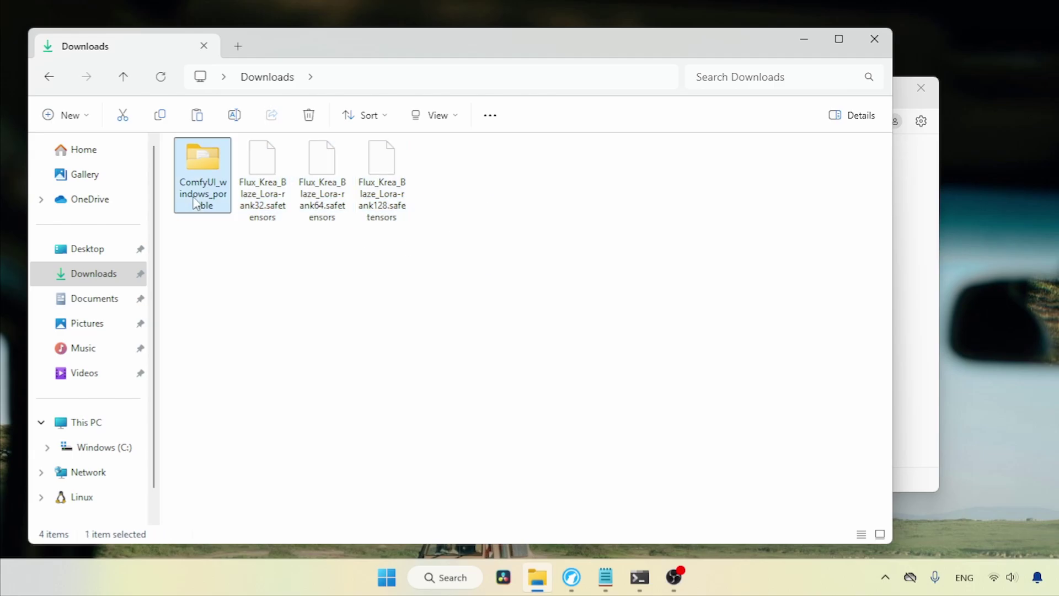
double_click(289, 166)
double_click(300, 160)
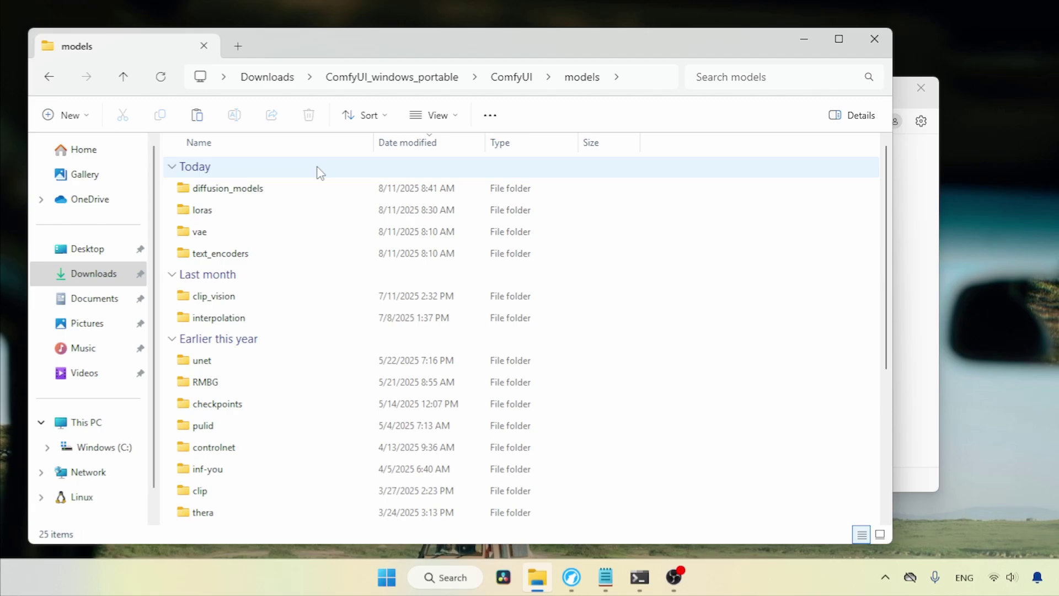
double_click(347, 210)
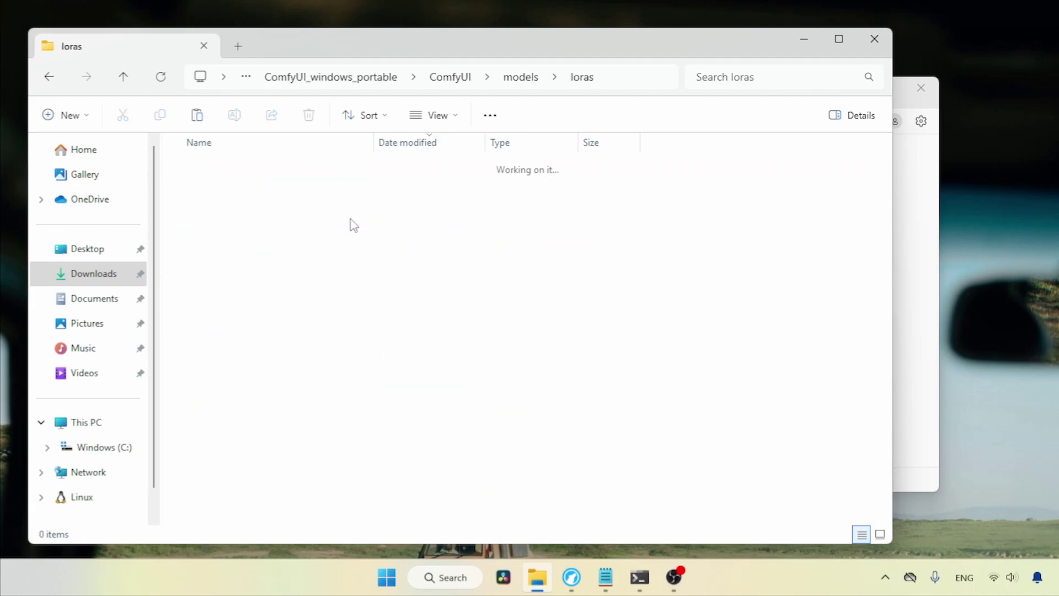
key(ctrl+v)
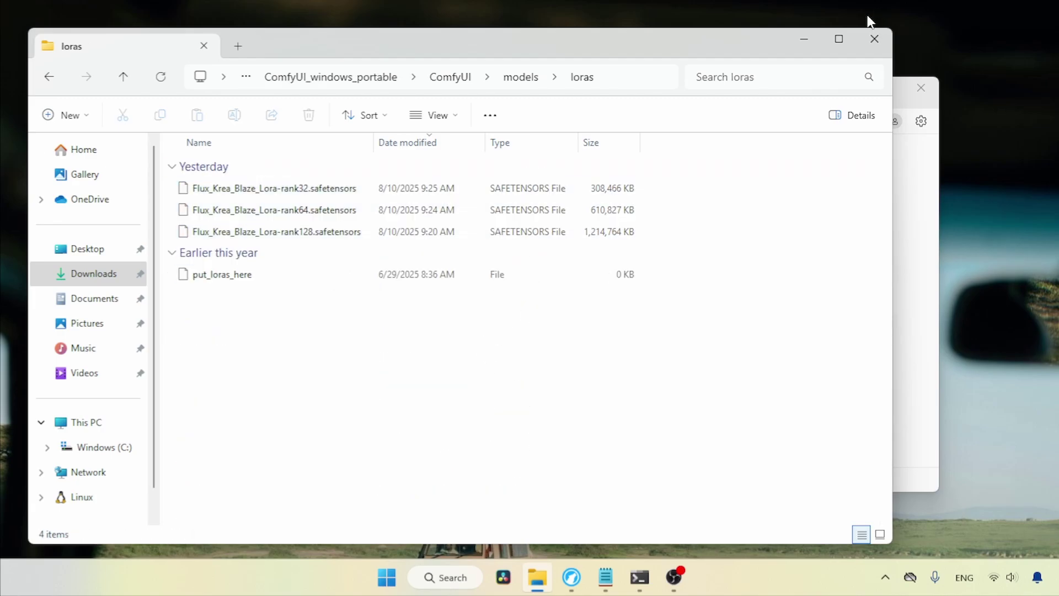
click(874, 38)
- Refresh ComfyUI and set Load Diffusion Model to FLUX-KREA-BLAZE-v1.safetensors
click(570, 577)
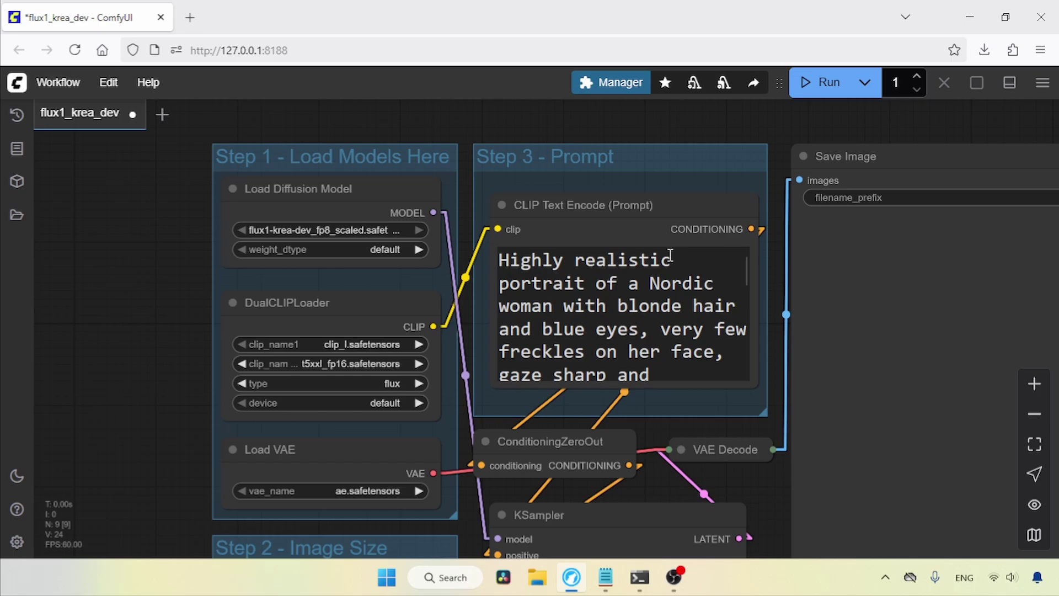
drag(574, 131, 523, 126)
key(r)
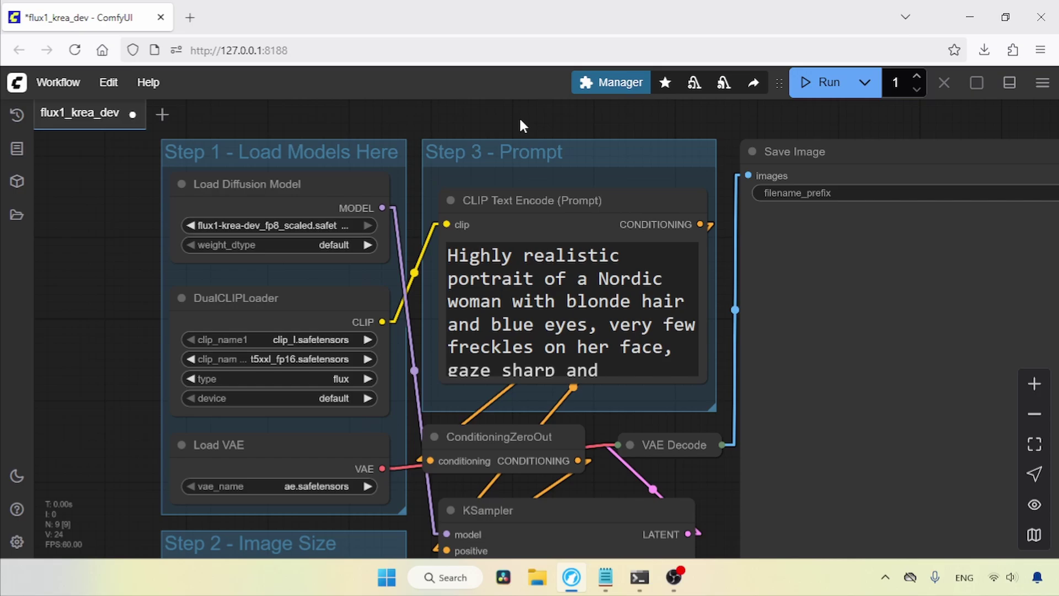
click(282, 226)
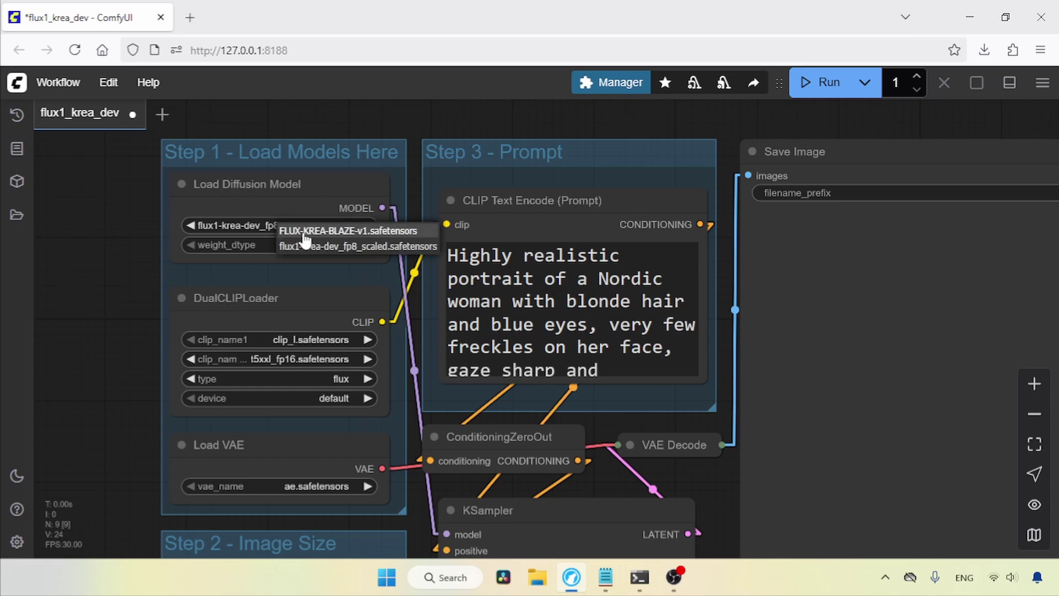
click(356, 232)
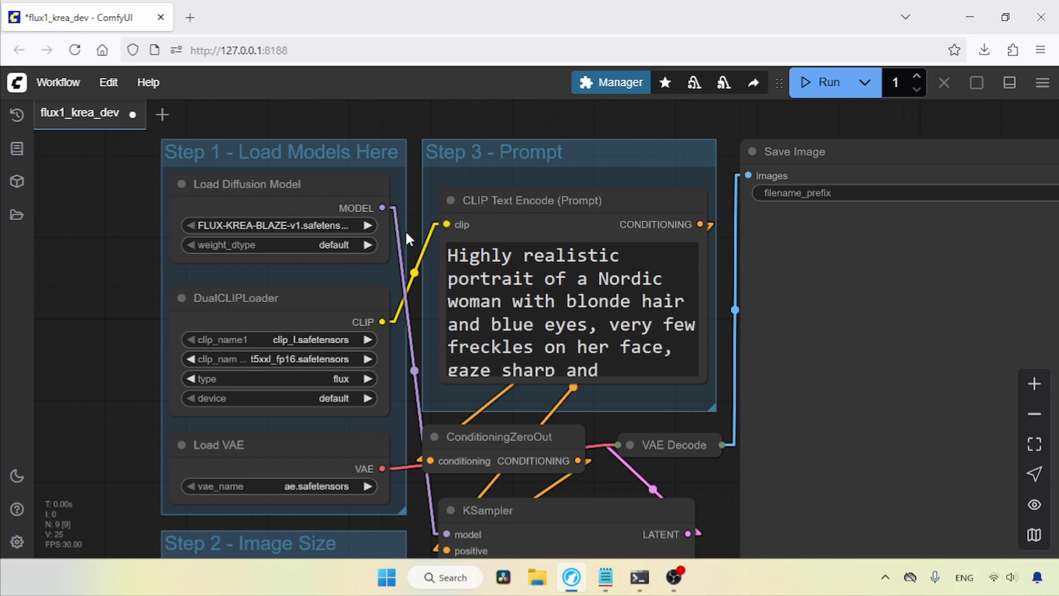
- Set the DualCLIPLoader's second encoder to t5xxl_fp8_e4m3fn_scaled.safetensors
click(298, 306)
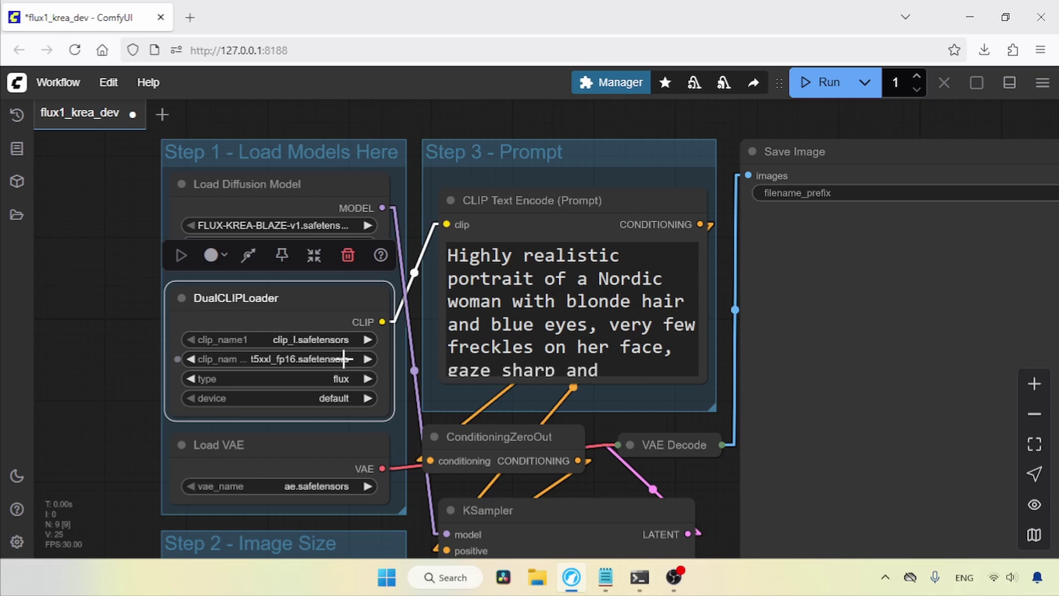
click(344, 359)
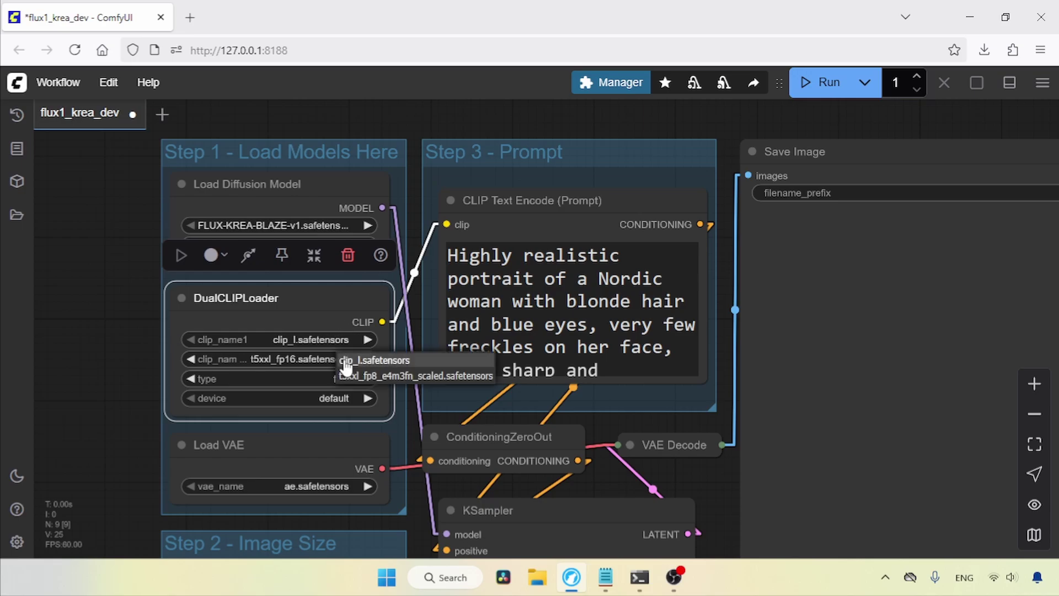
click(416, 376)
scroll(411, 337, down, 2)
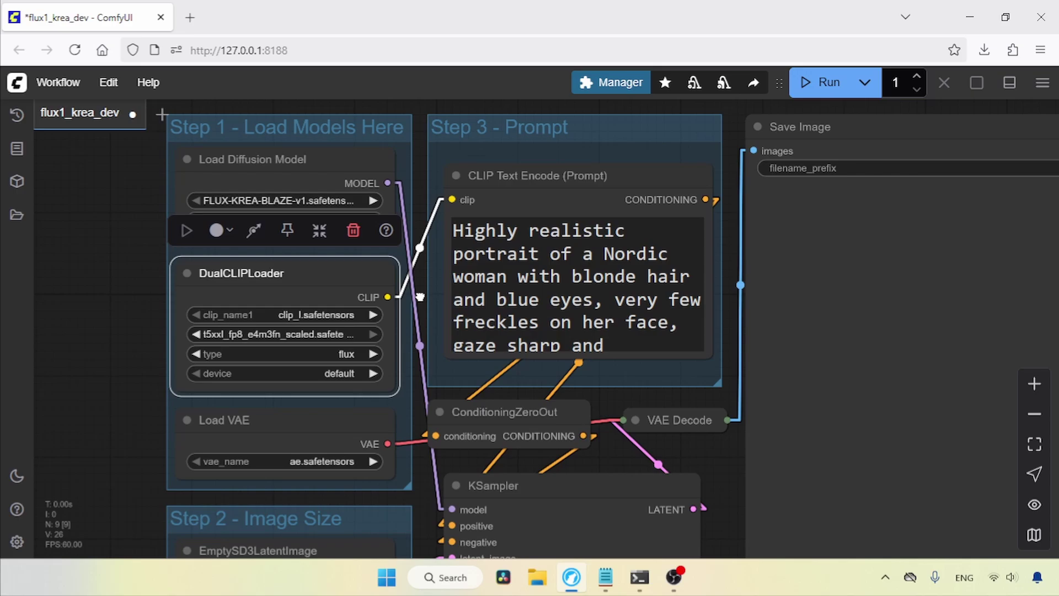
scroll(413, 408, down, 3)
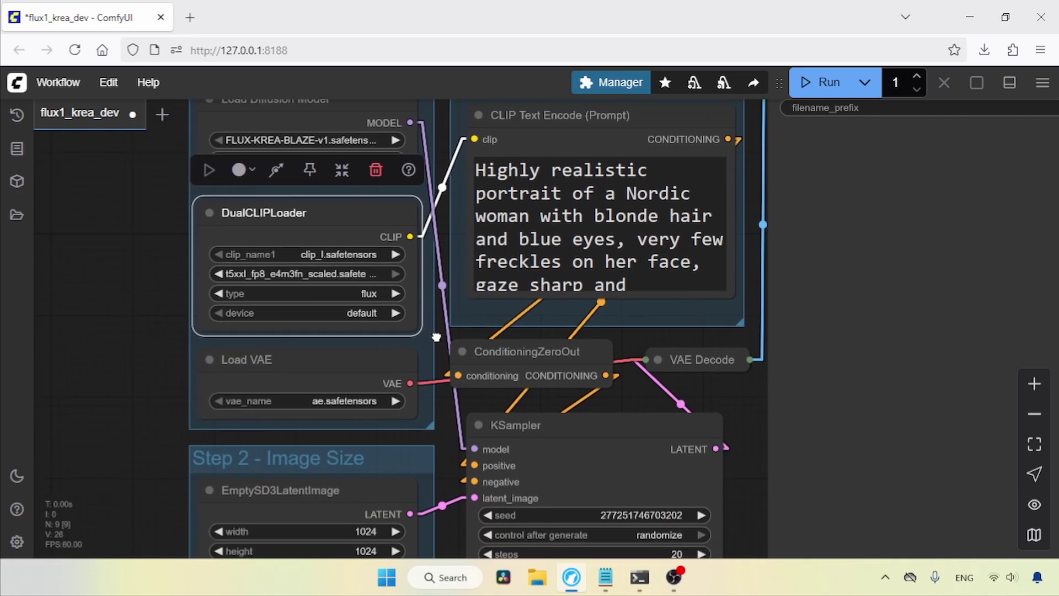
scroll(428, 417, down, 2)
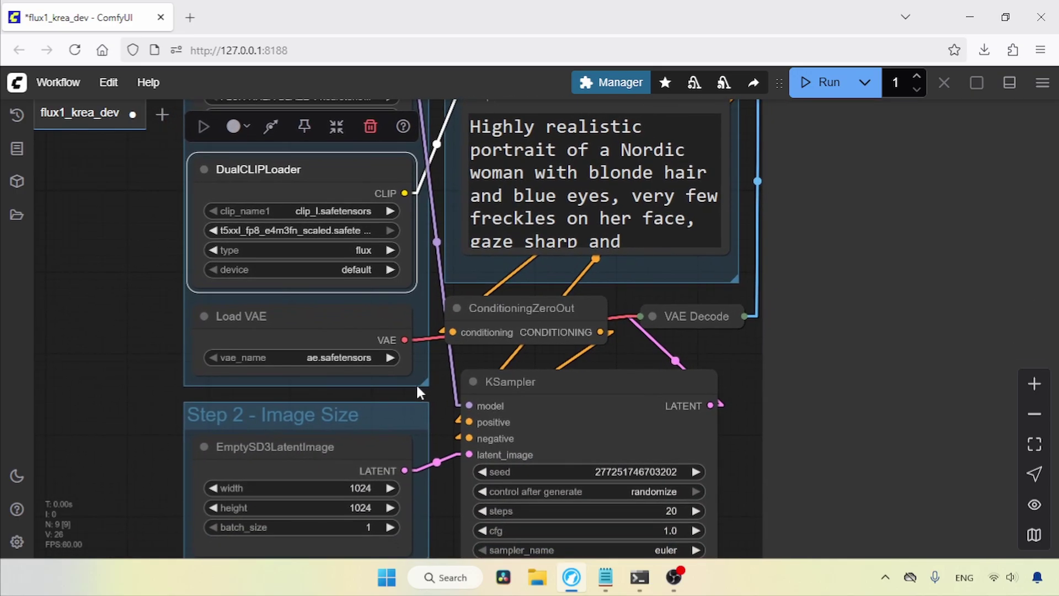
drag(439, 369, 388, 512)
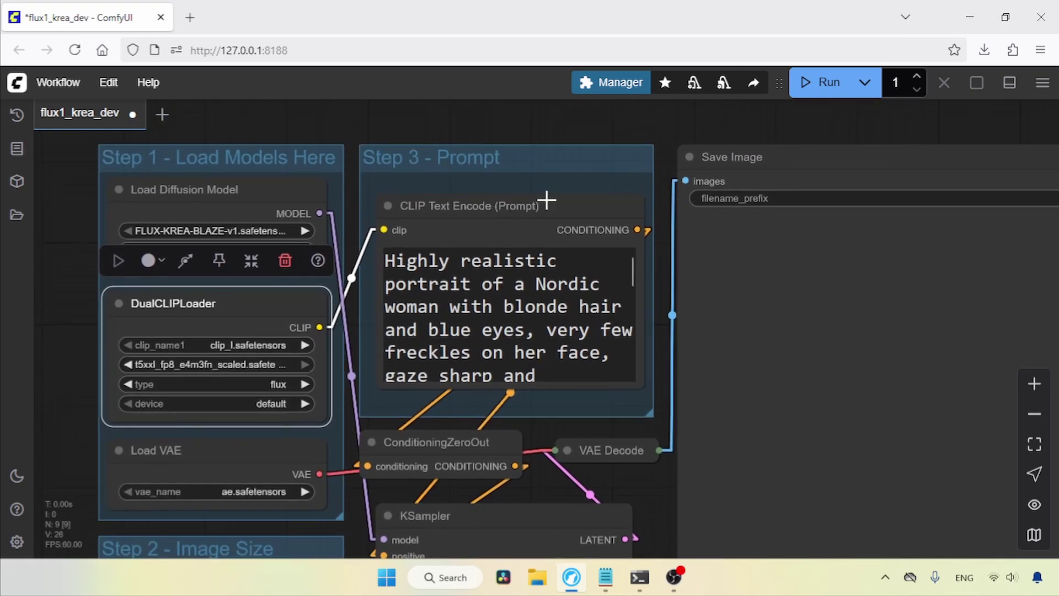
- Paste the floating wooden house prompt from Prompts.txt into the CLIP Text Encode node
click(546, 201)
click(606, 577)
click(361, 99)
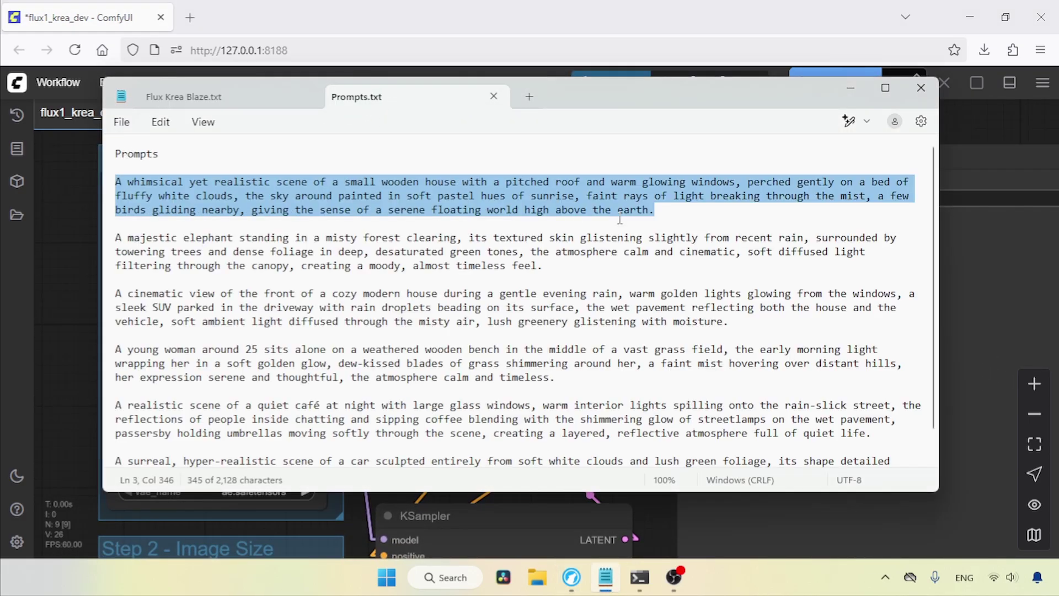
key(ctrl+c)
key(alt+Tab)
key(ctrl+v)
- Set the KSampler to 4 steps with the res_2s sampler
drag(646, 500, 644, 223)
click(575, 378)
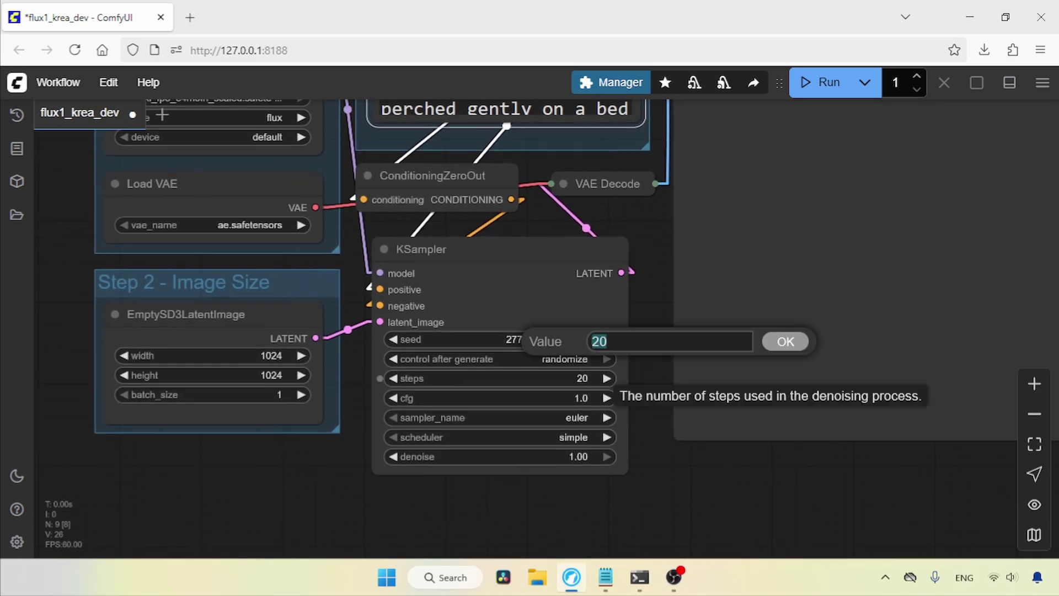
scroll(634, 414, down, 1)
click(589, 402)
text(res)
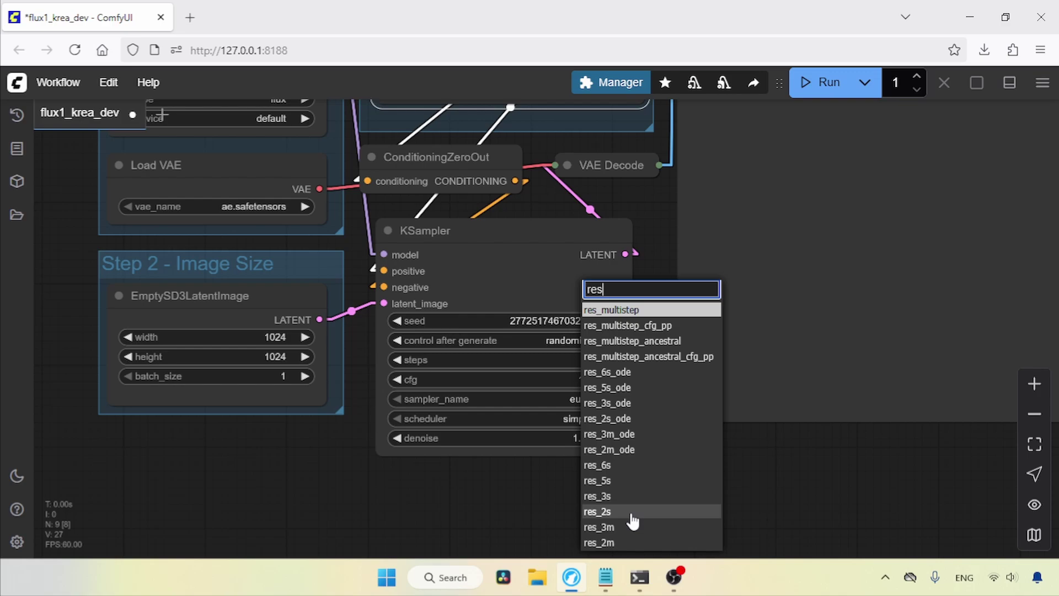
click(633, 513)
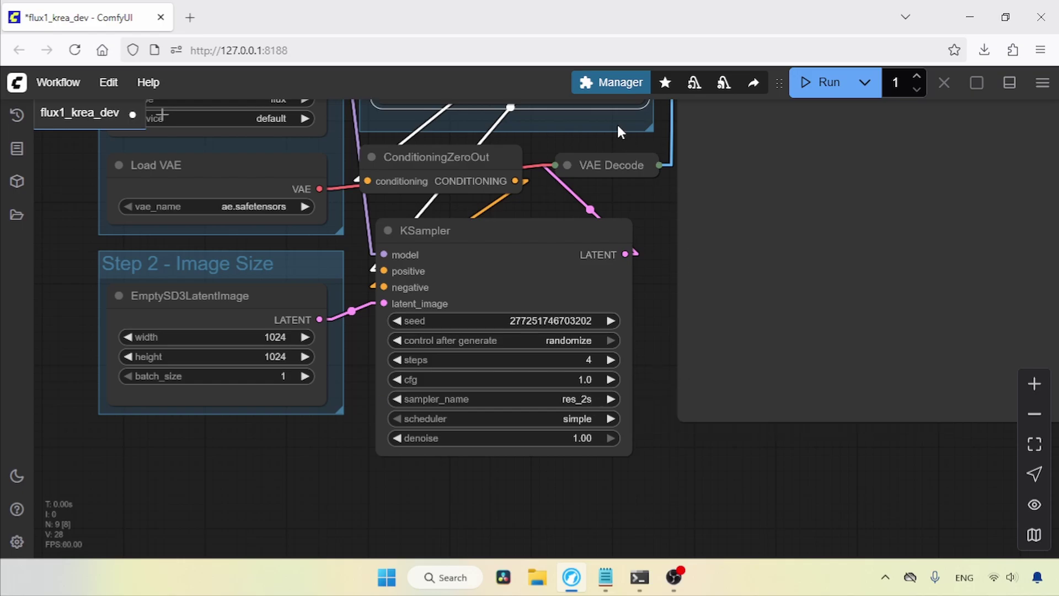
click(589, 86)
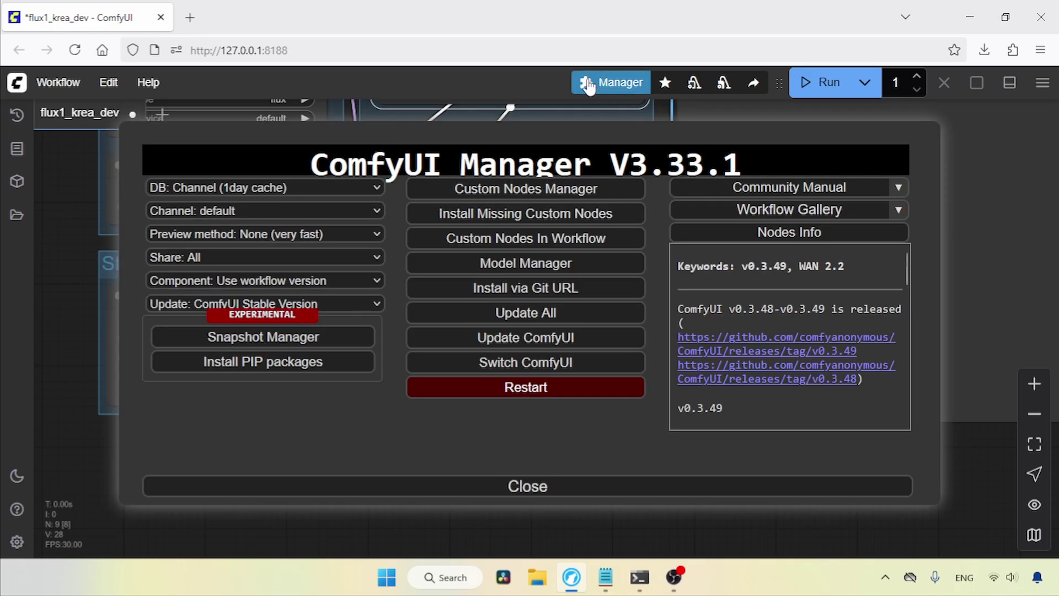
click(528, 191)
text(res)
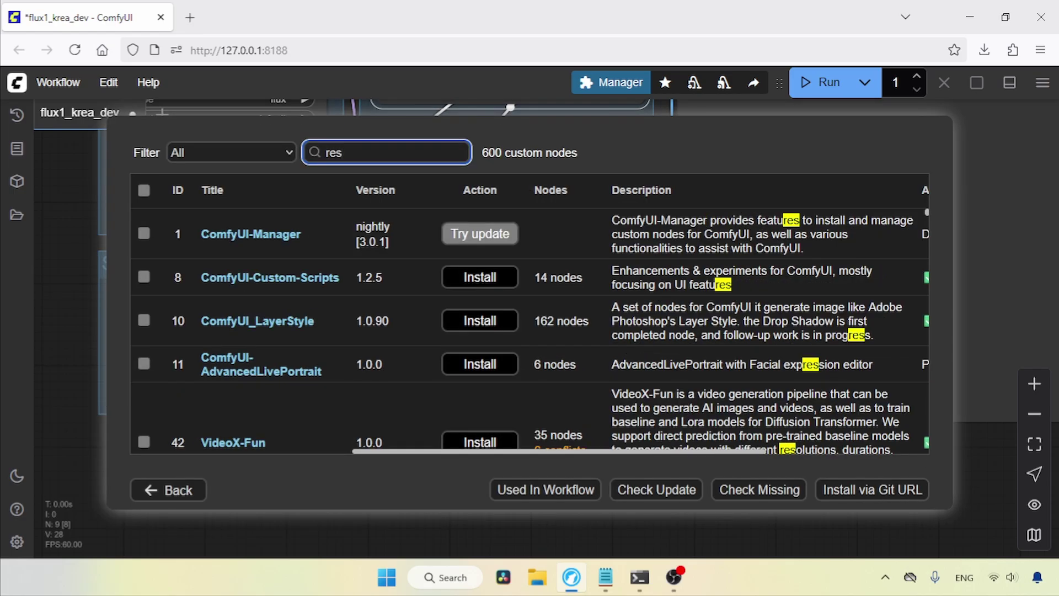
text(4lyf)
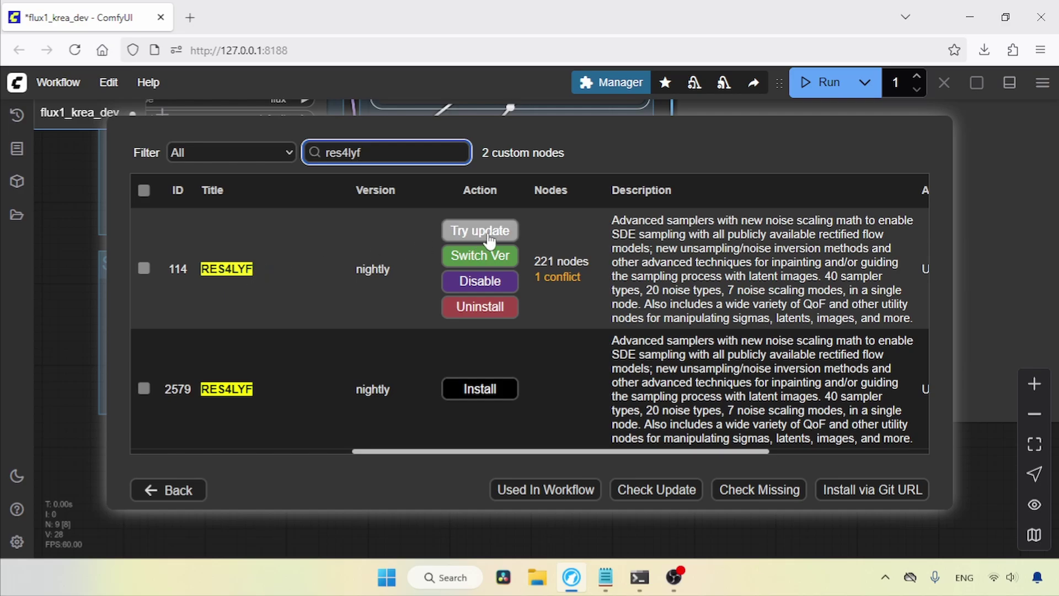
drag(543, 452, 706, 455)
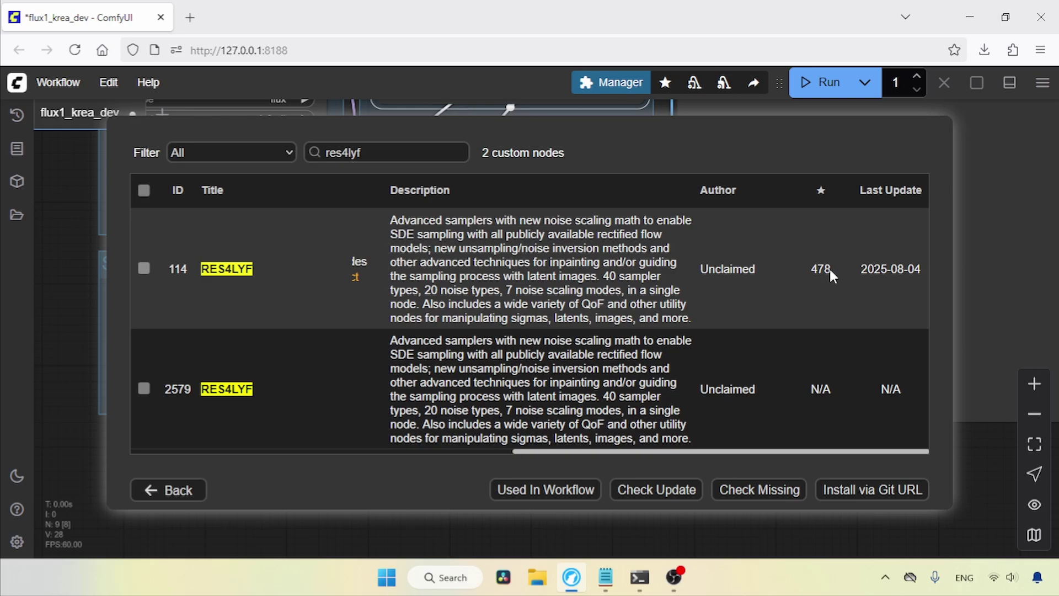
click(187, 491)
- Switch the KSampler scheduler to bong_tangent
click(599, 417)
click(588, 419)
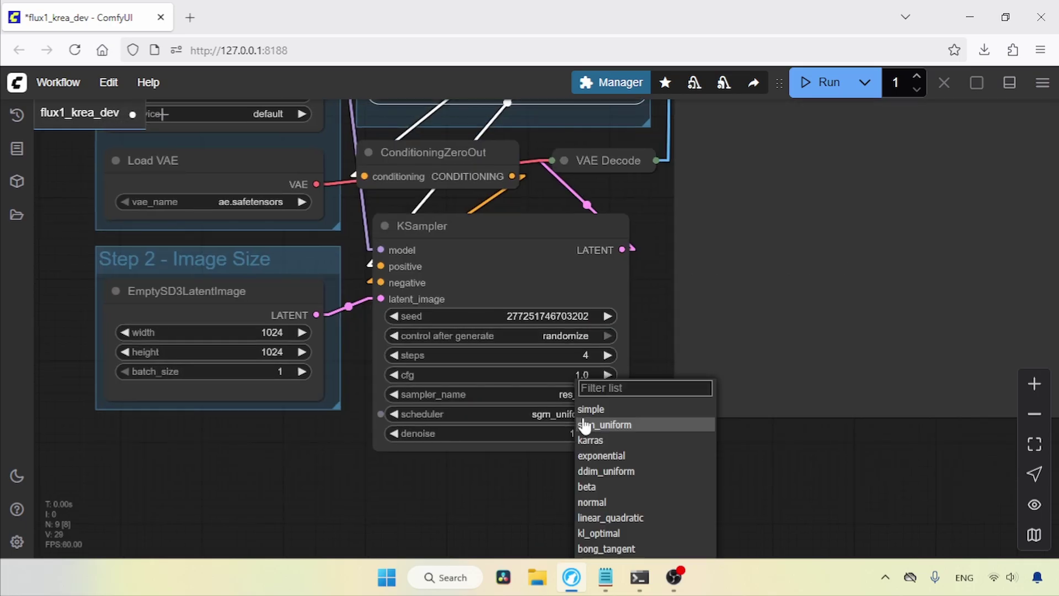
click(633, 553)
- Run the workflow to generate the wooden house above clouds image
scroll(629, 452, down, 1)
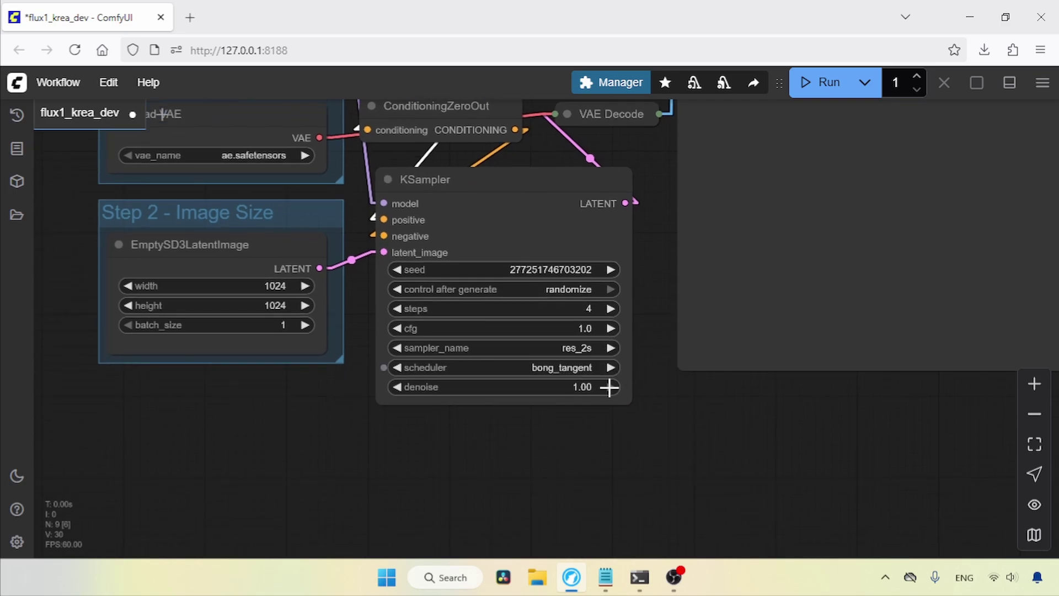
scroll(649, 238, up, 7)
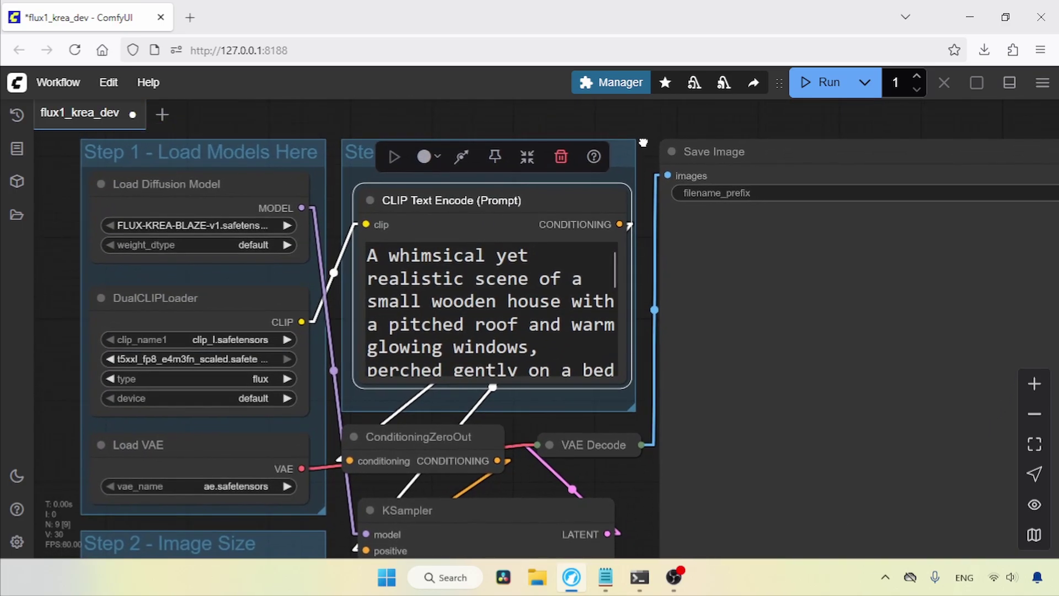
drag(643, 143, 590, 179)
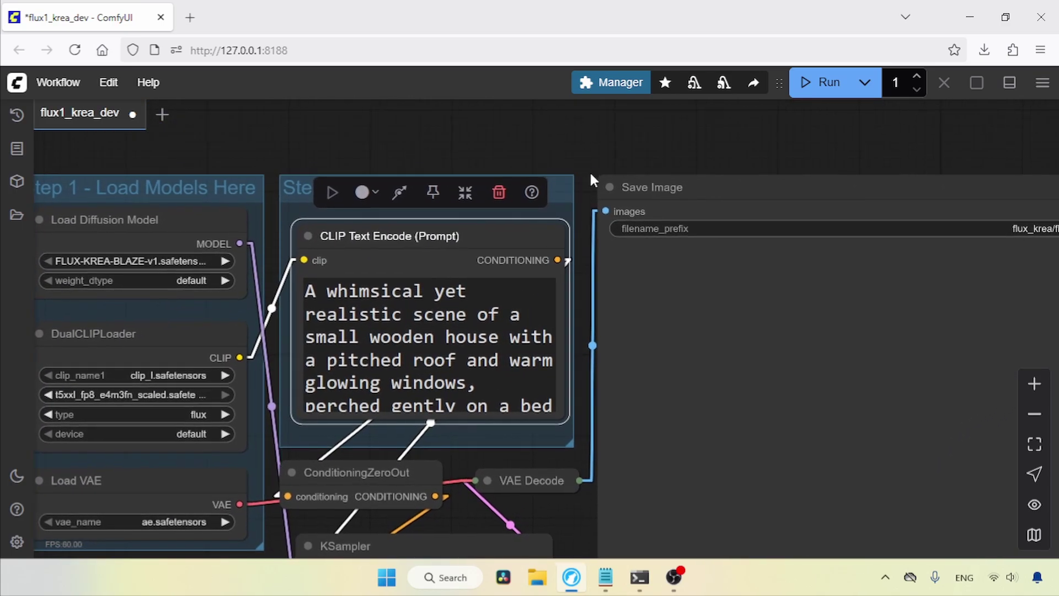
click(679, 156)
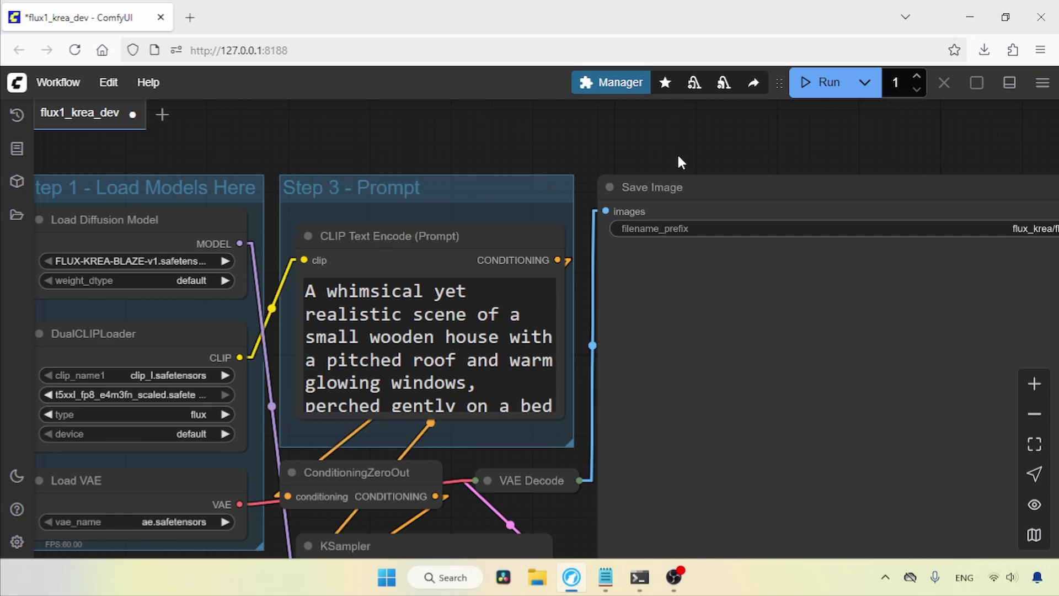
click(822, 82)
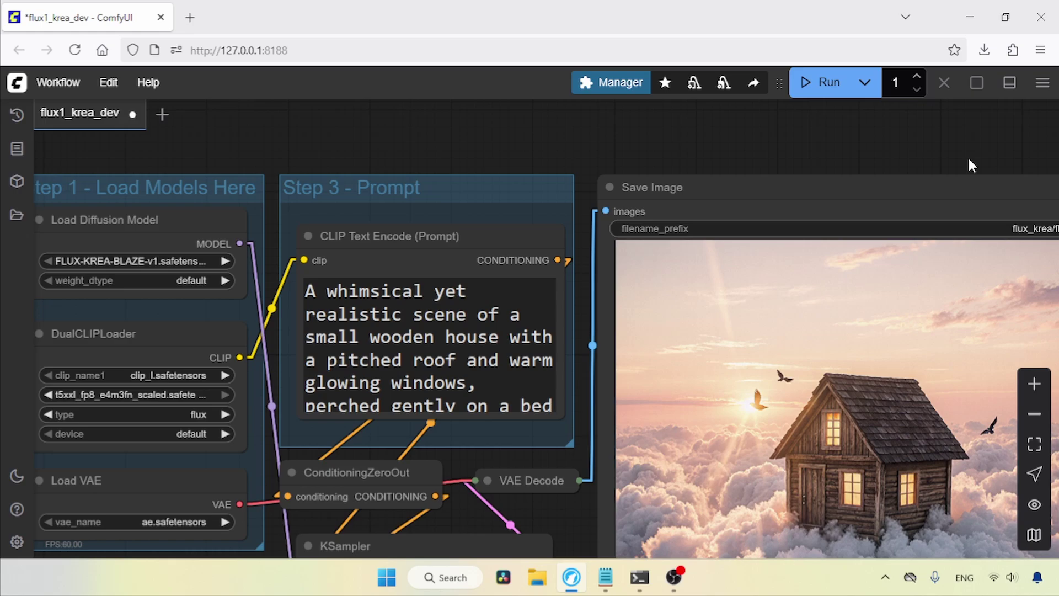
drag(967, 158, 757, 38)
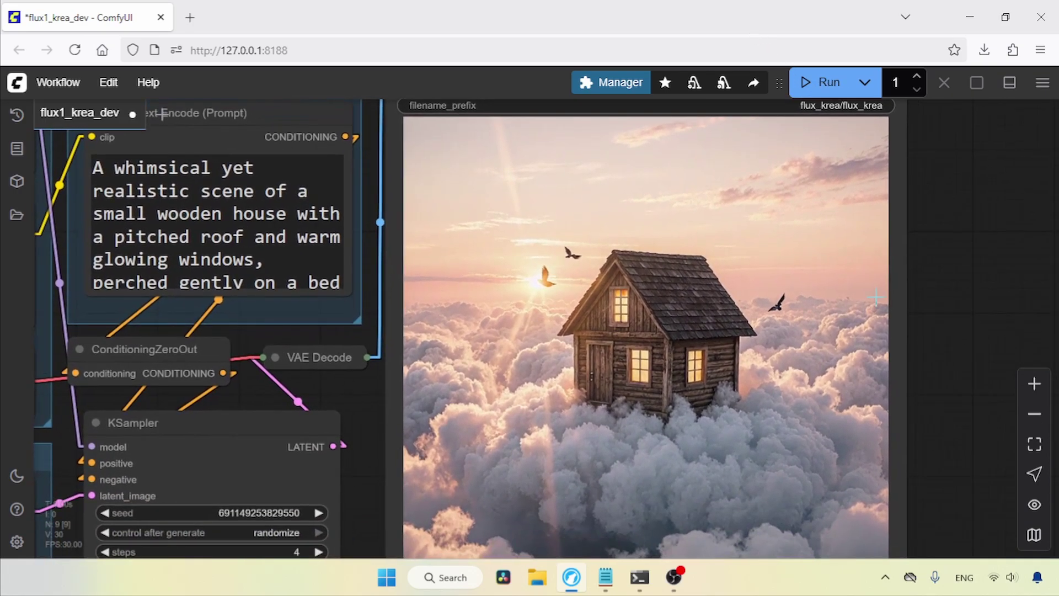
- Open the generated house image in a new tab, inspect it, and close the tab
right_click(738, 229)
click(771, 208)
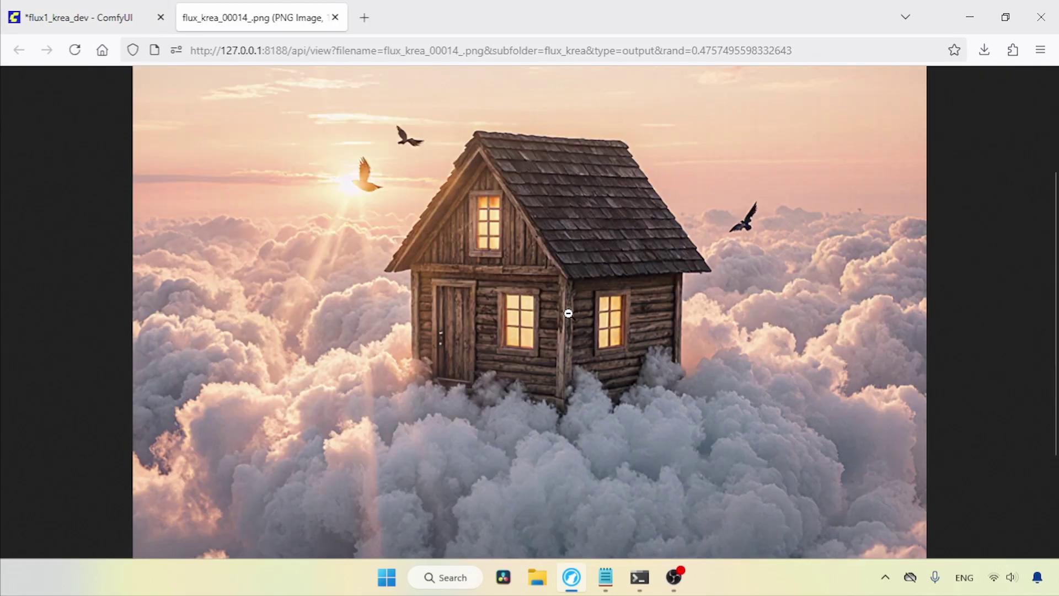
click(570, 314)
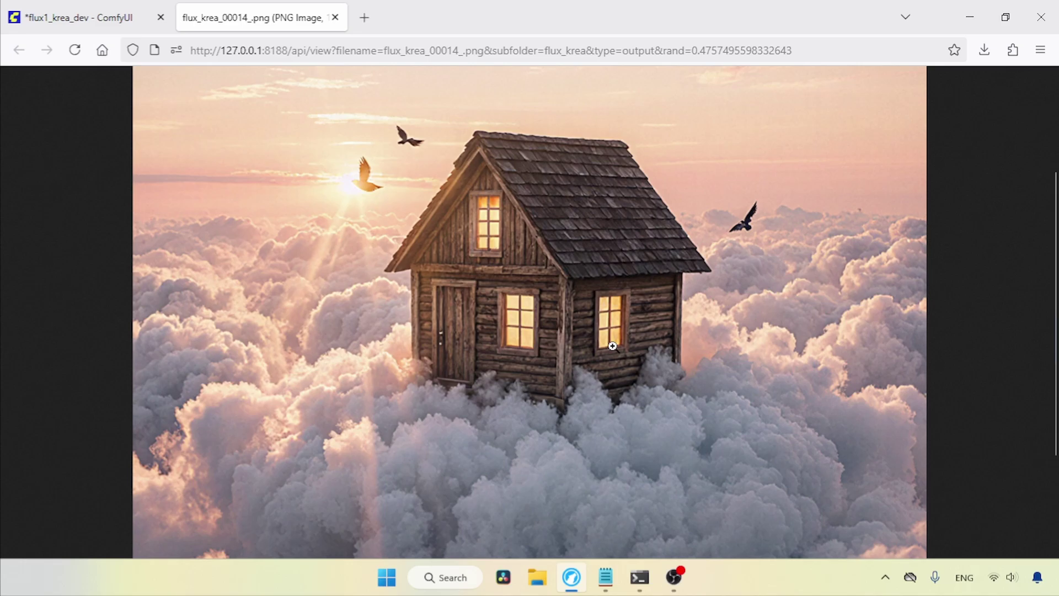
click(613, 346)
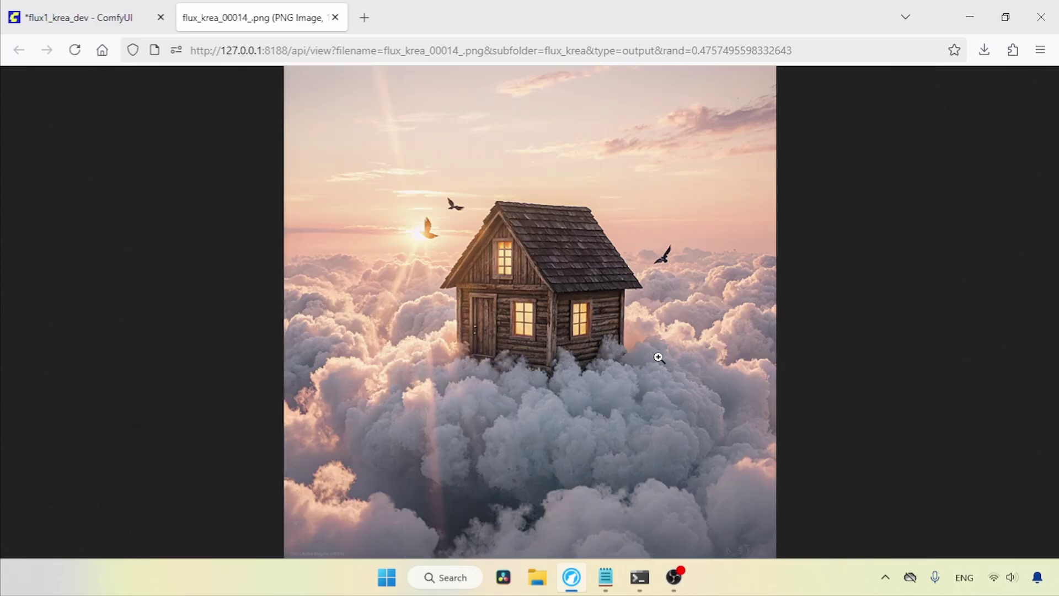
key(ctrl+w)
- Replace the prompt with the Notepad paragraph about a woman on a wooden bench
drag(375, 333, 108, 321)
click(605, 577)
key(ctrl+c)
click(572, 578)
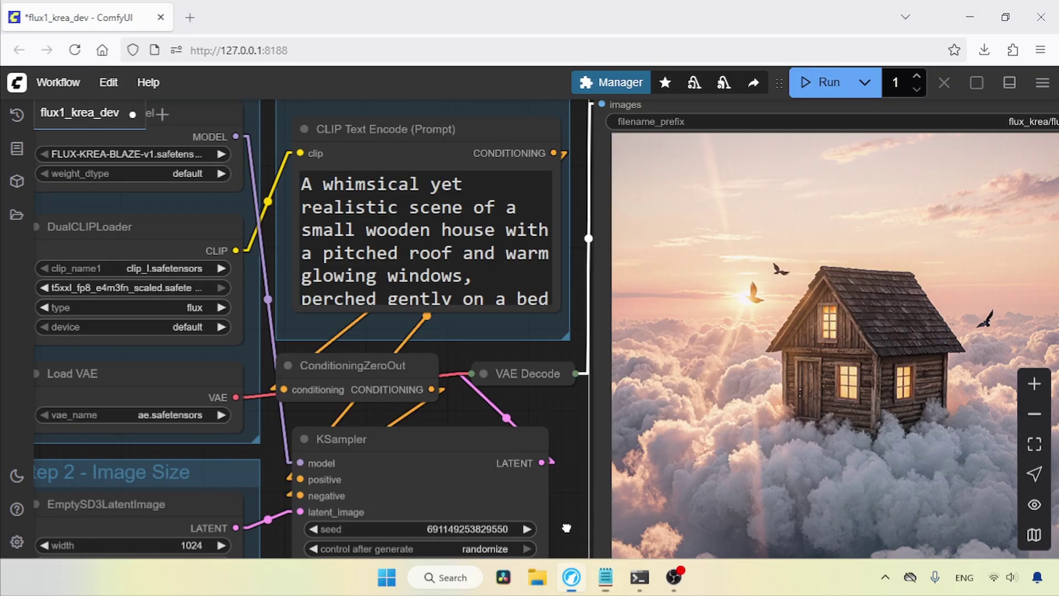
key(ctrl+a)
key(ctrl+v)
- Generate the bench image and confirm in the terminal that it finished in 40.62 seconds
drag(581, 240, 539, 326)
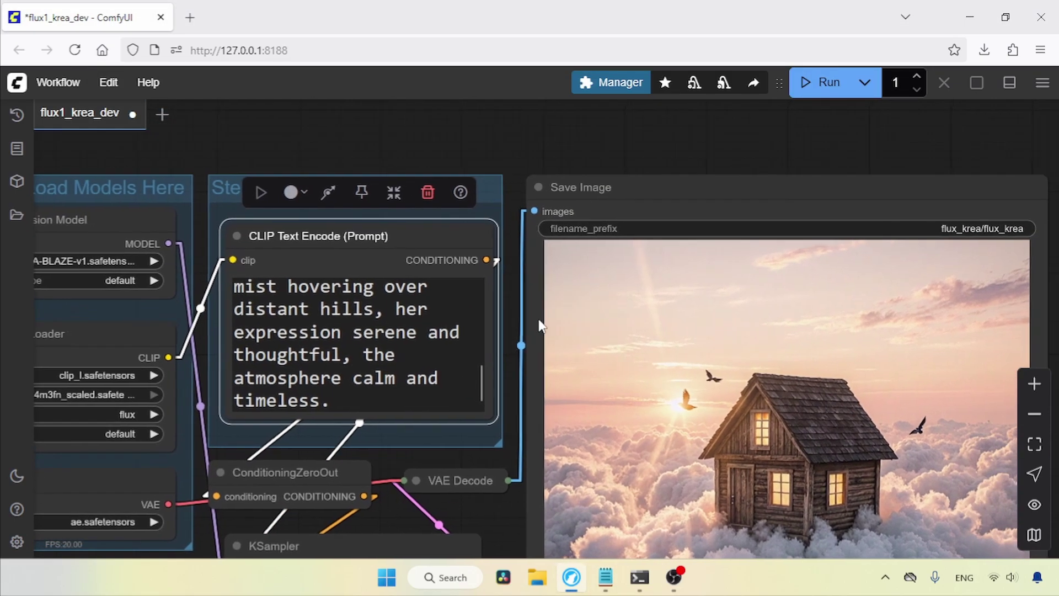
click(817, 83)
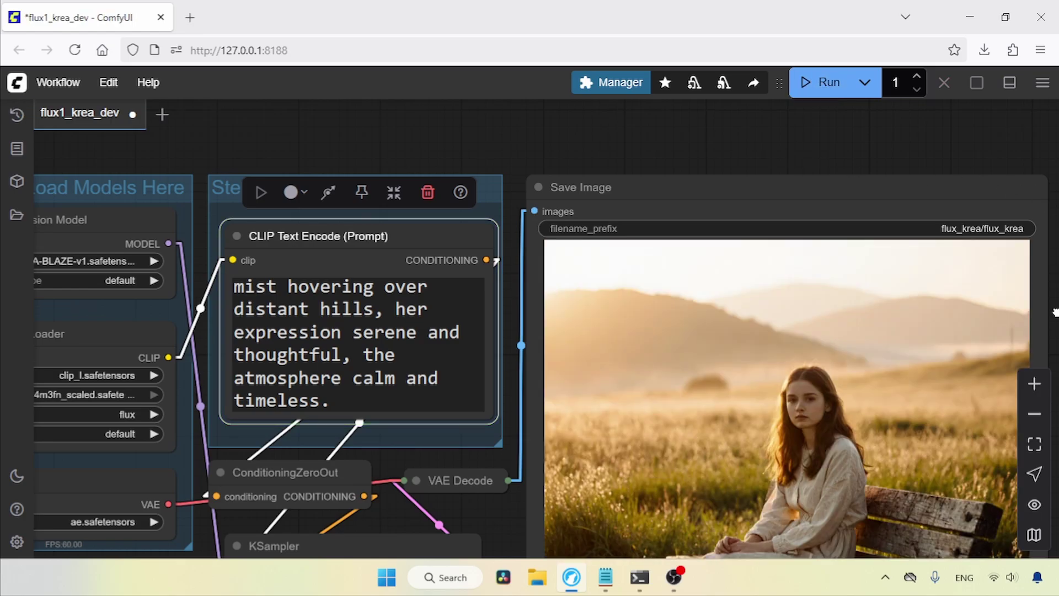
drag(1055, 312, 992, 153)
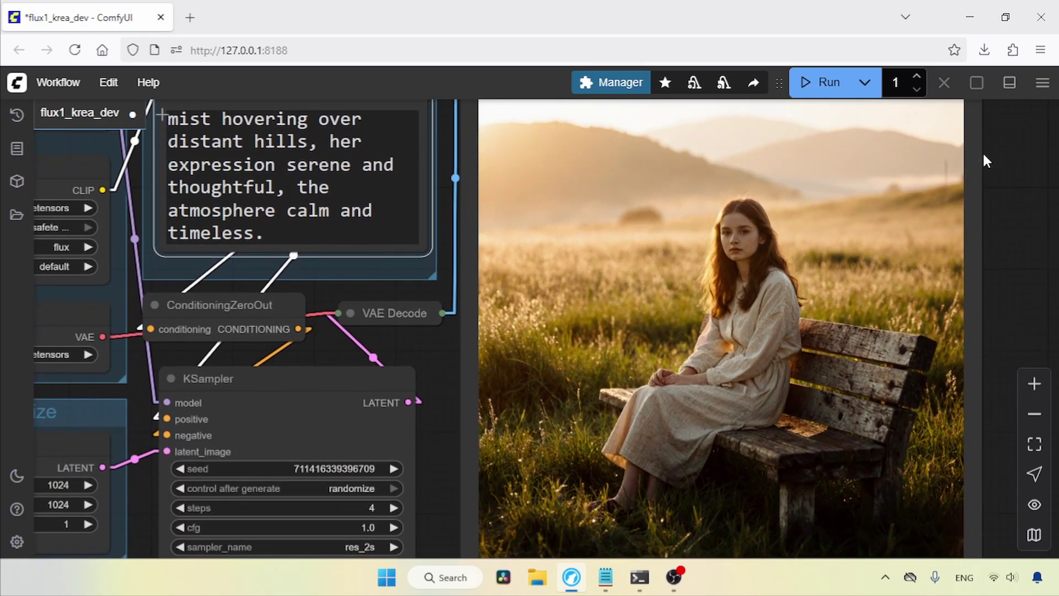
click(639, 577)
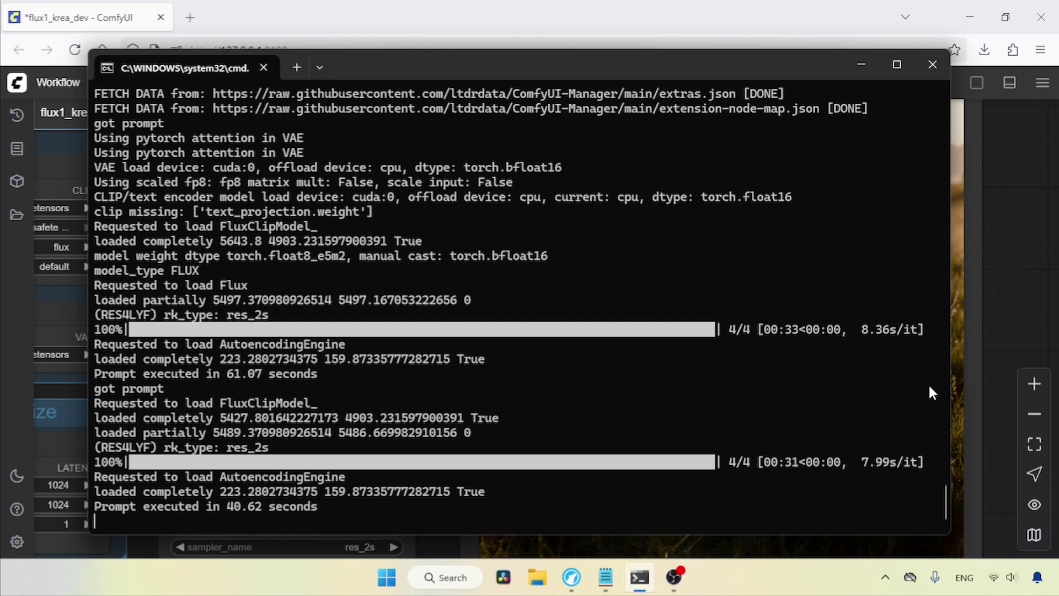
click(854, 68)
right_click(710, 162)
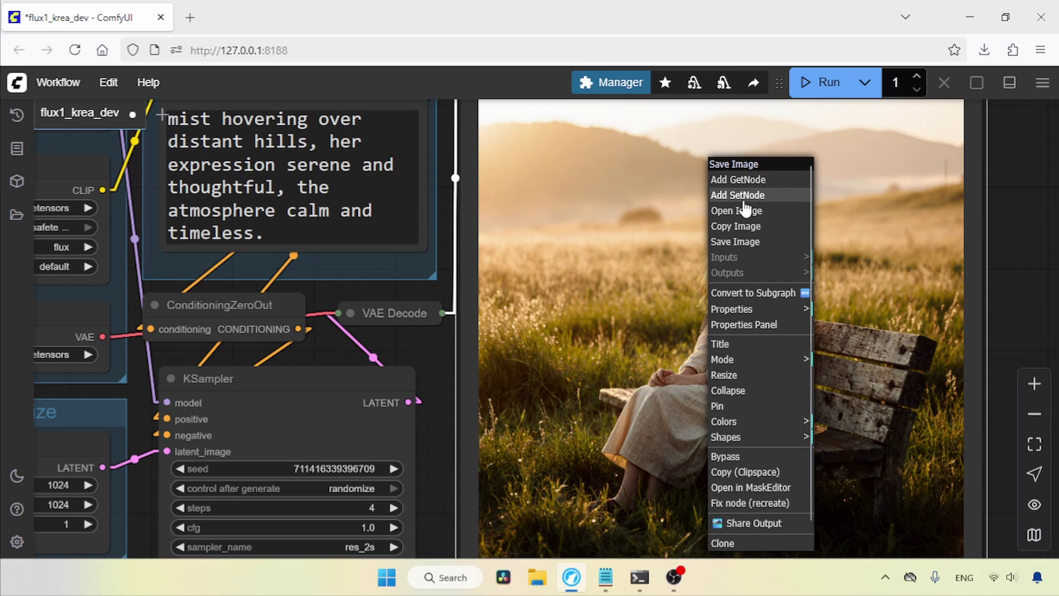
- Open flux_krea_00015_.png in a new tab, zoom to full size, then fit it to the window
click(747, 205)
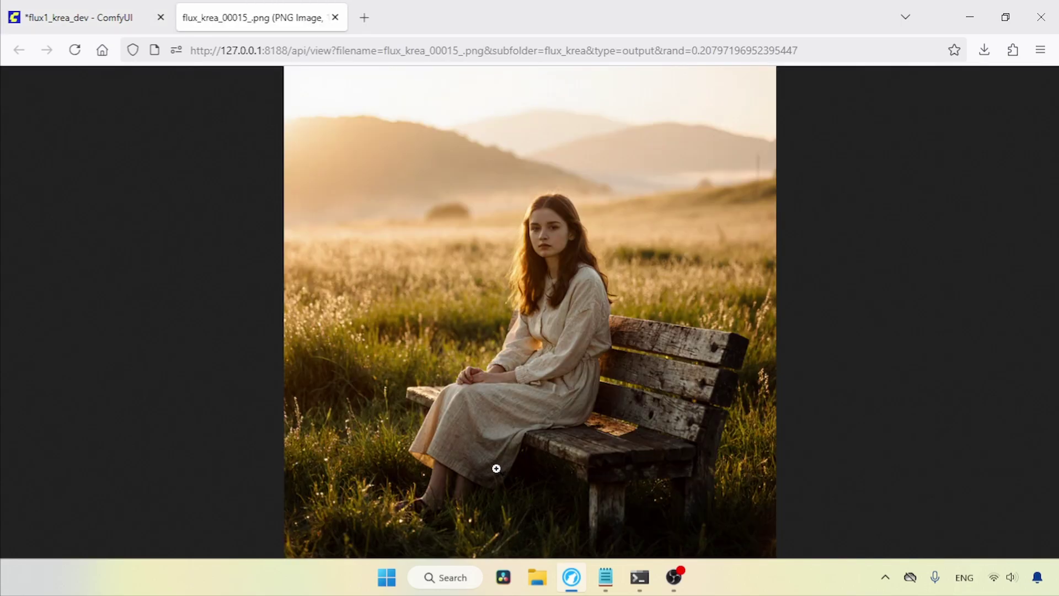
click(556, 291)
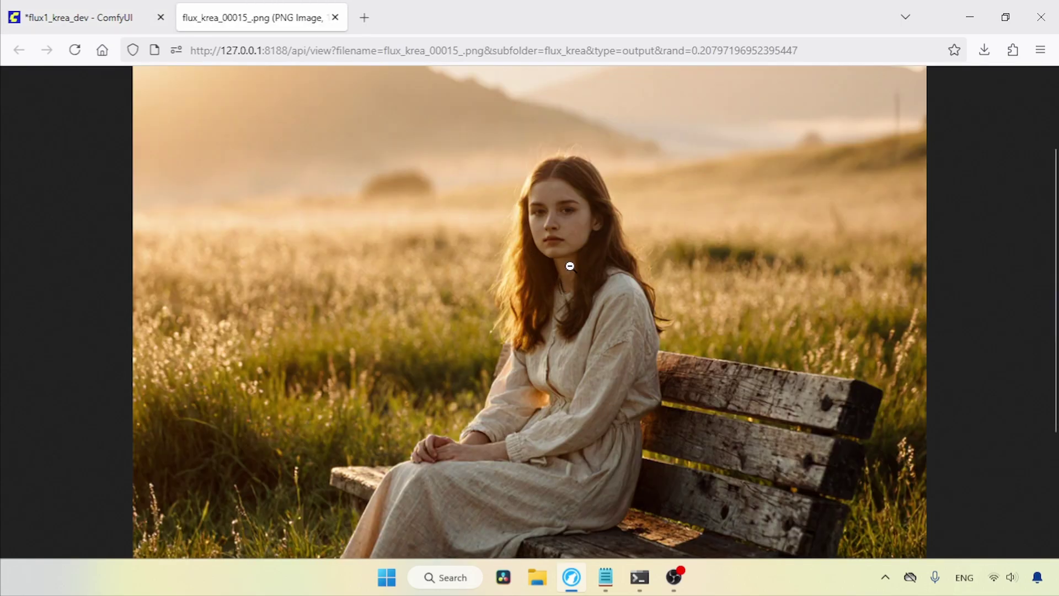
click(683, 364)
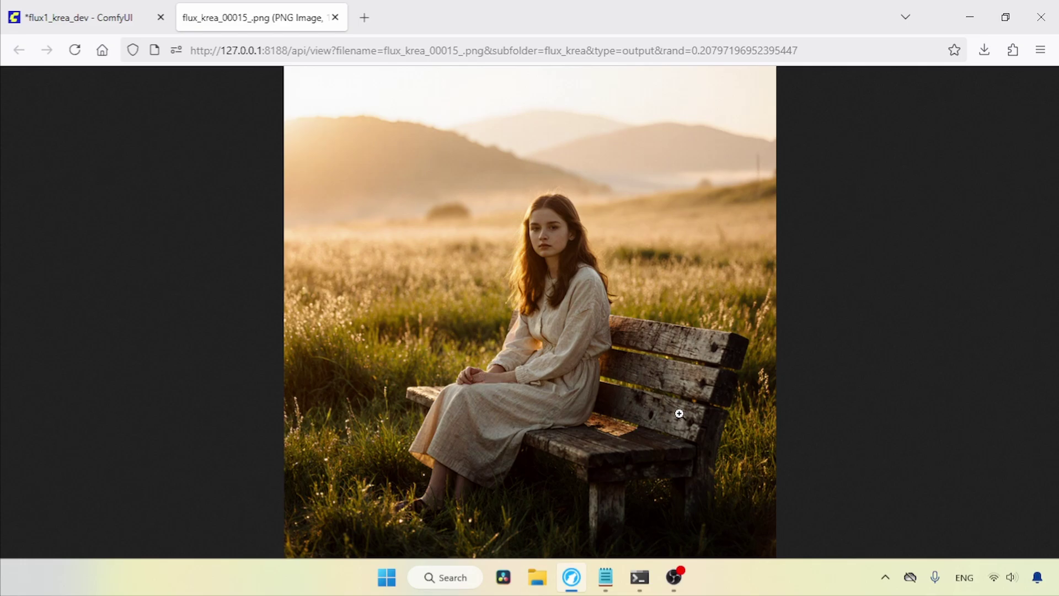
- Set the KSampler to 8 steps, sampler euler and scheduler beta
click(335, 17)
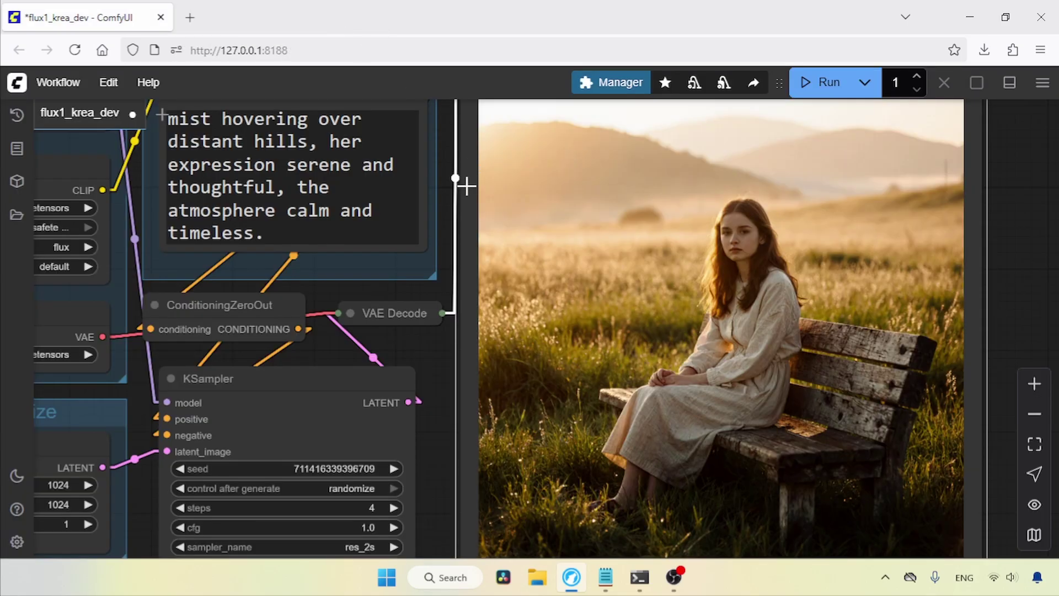
drag(465, 182, 534, 173)
scroll(531, 165, down, 3)
click(481, 370)
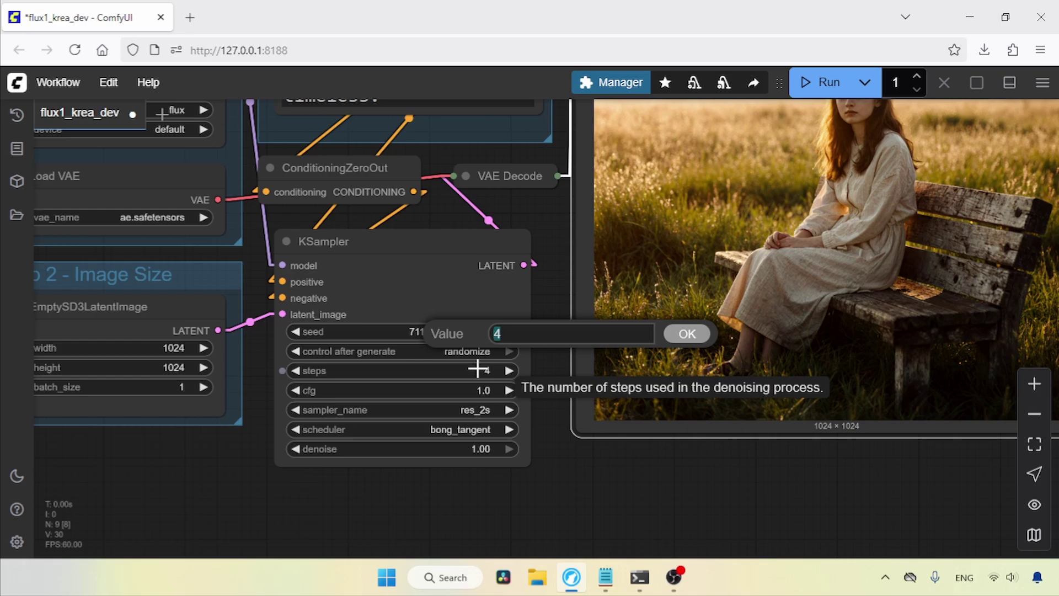
text(8)
key(Return)
click(485, 410)
text(euler)
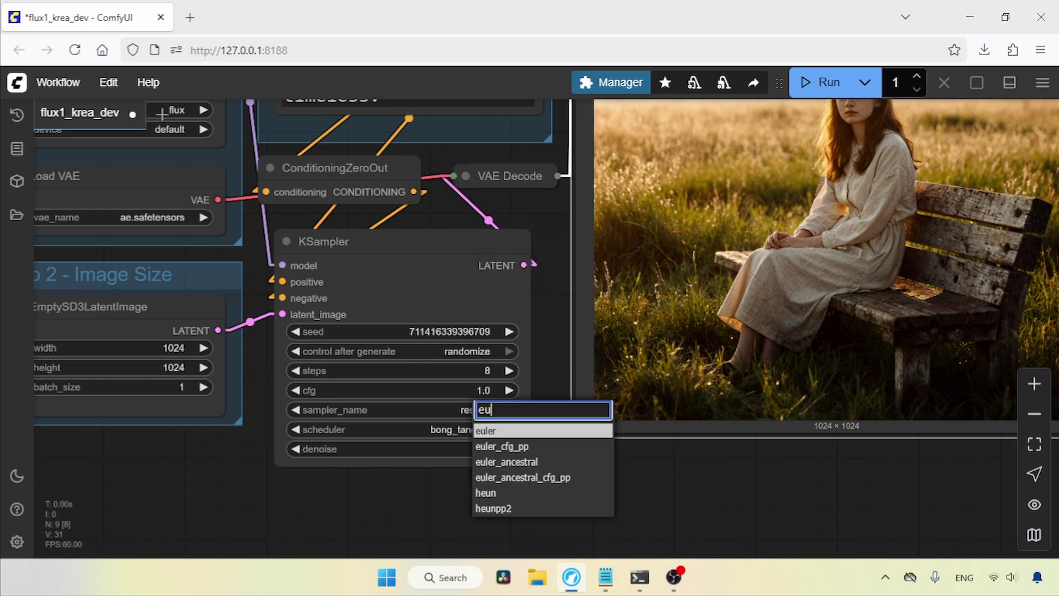
key(Return)
click(485, 429)
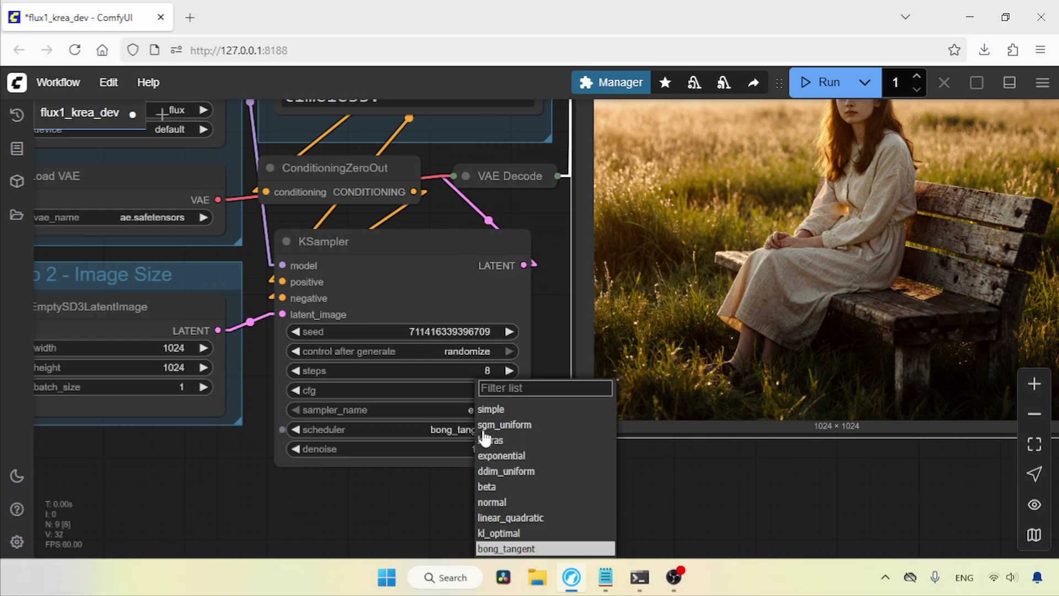
key(Escape)
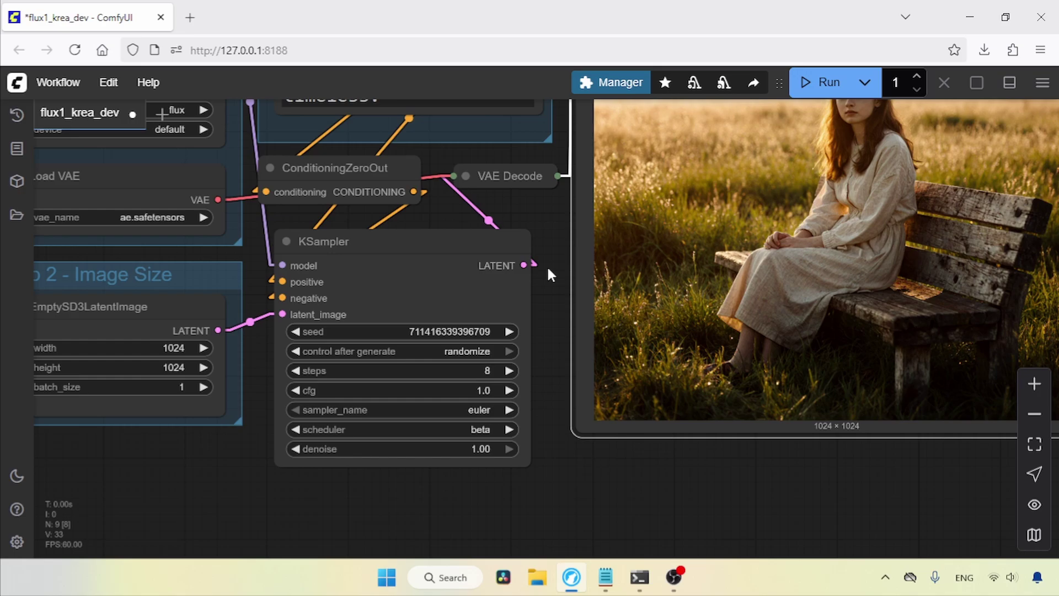
- Replace the prompt with the next paragraph from the saved prompts file
drag(547, 265, 522, 415)
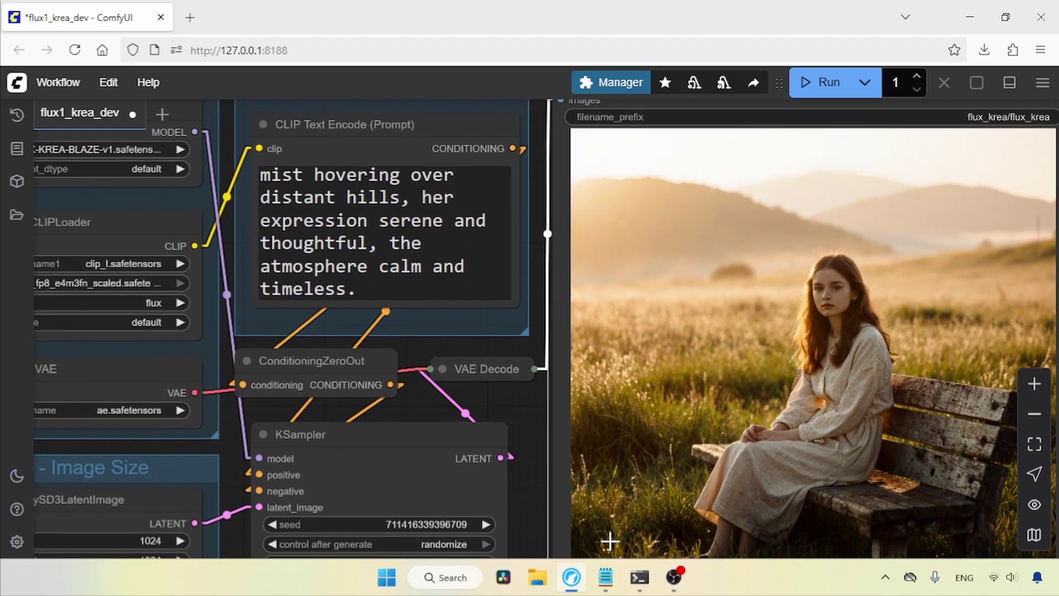
click(606, 577)
triple_click(497, 446)
key(ctrl+c)
click(517, 501)
click(463, 232)
key(ctrl+a)
key(ctrl+v)
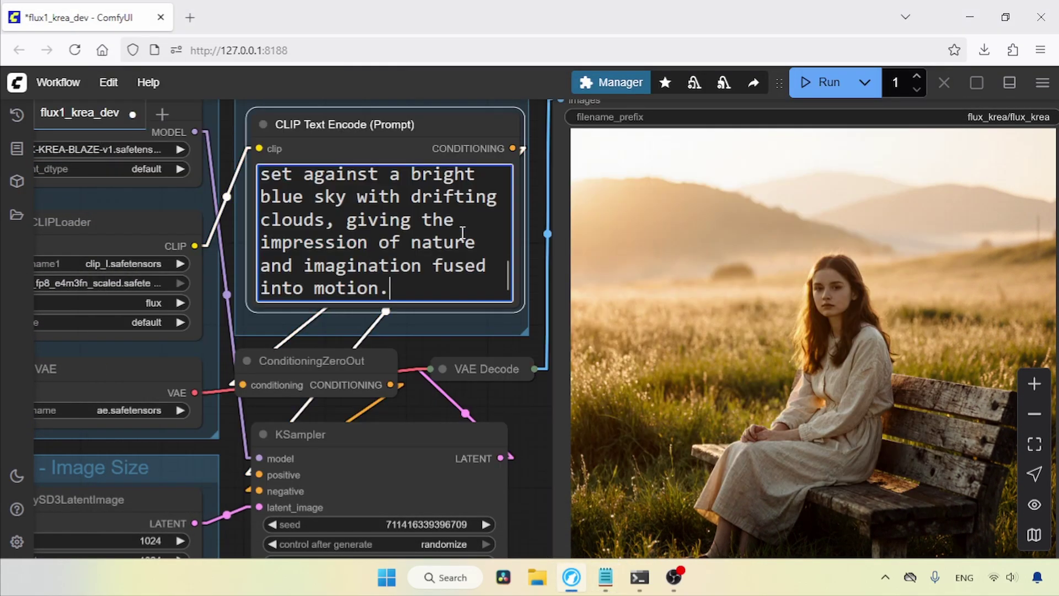
- Run the workflow and confirm in the console it finished in 36.33 seconds
drag(535, 299, 453, 199)
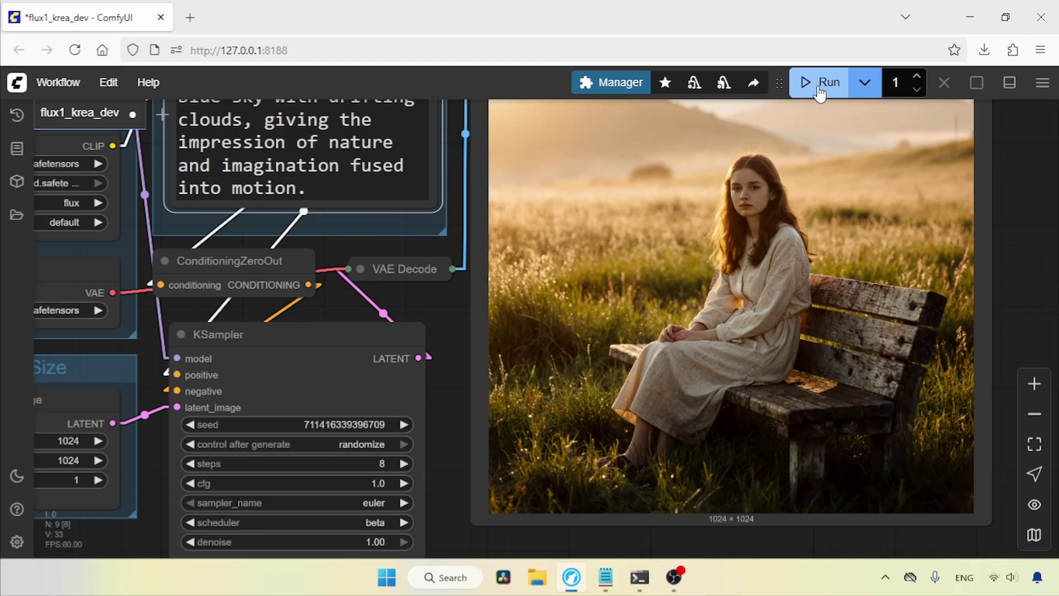
click(820, 83)
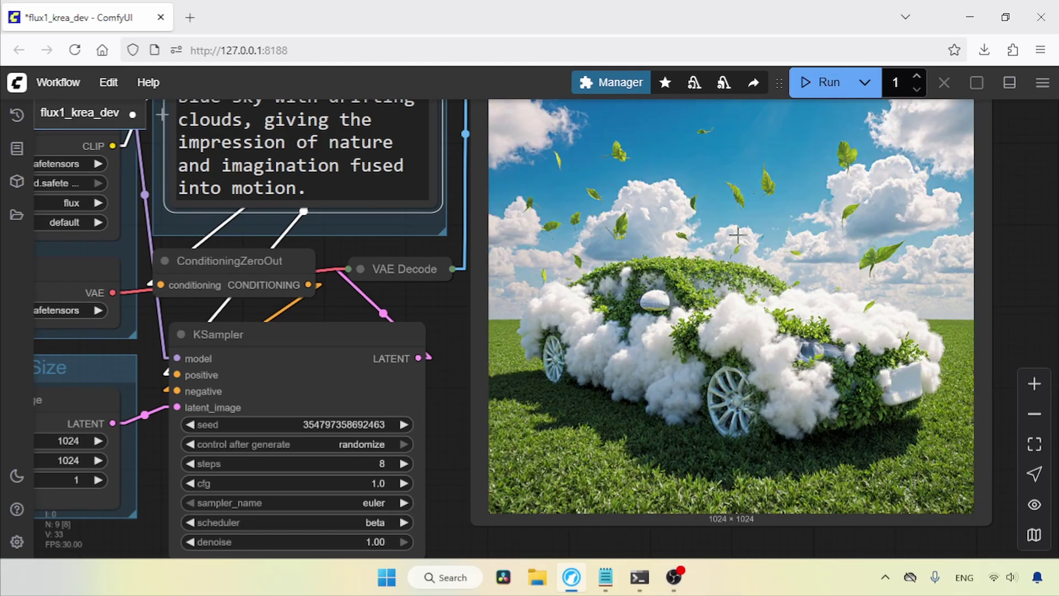
click(640, 577)
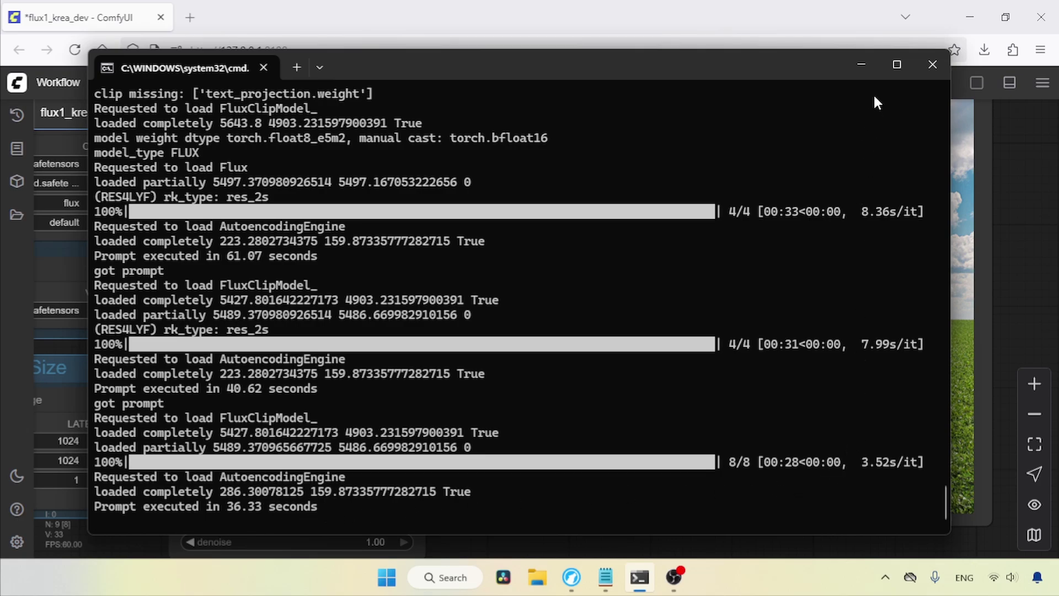
click(862, 65)
scroll(619, 290, up, 5)
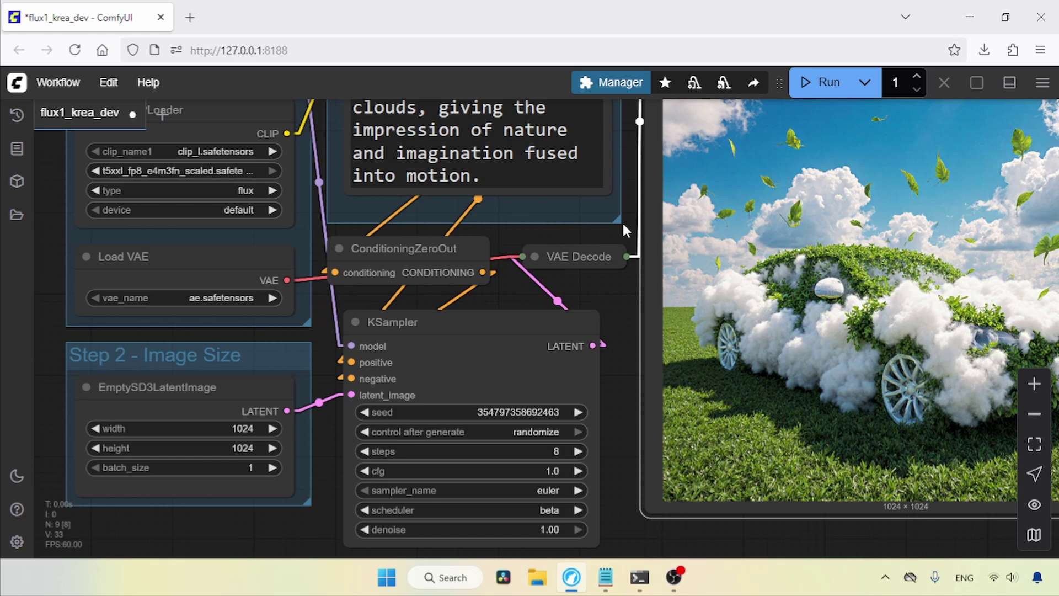
scroll(636, 189, up, 5)
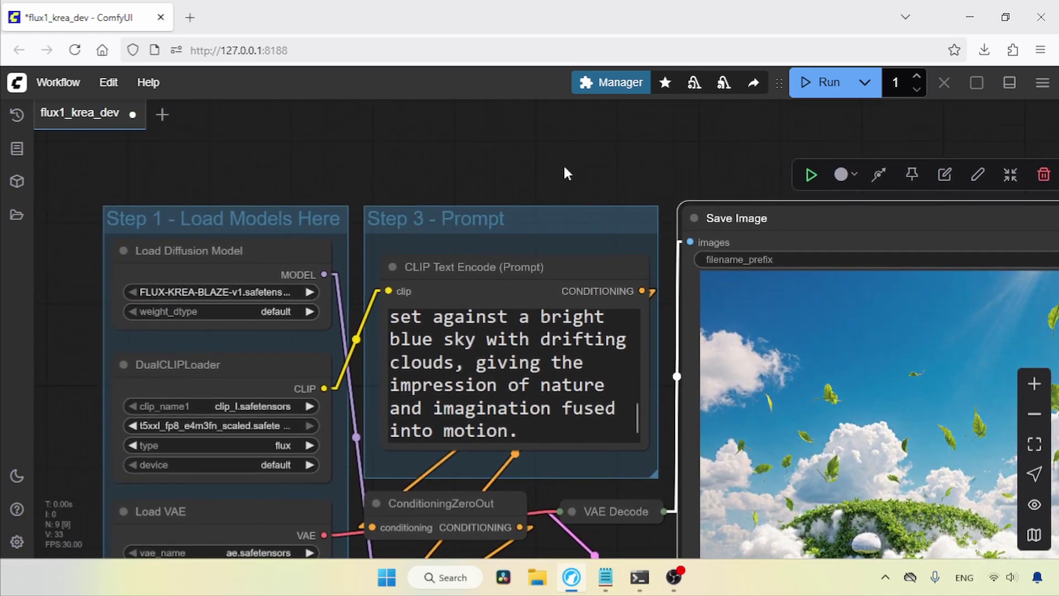
- Set Load Diffusion Model to flux1-krea-dev_fp8_scaled
drag(564, 167, 595, 246)
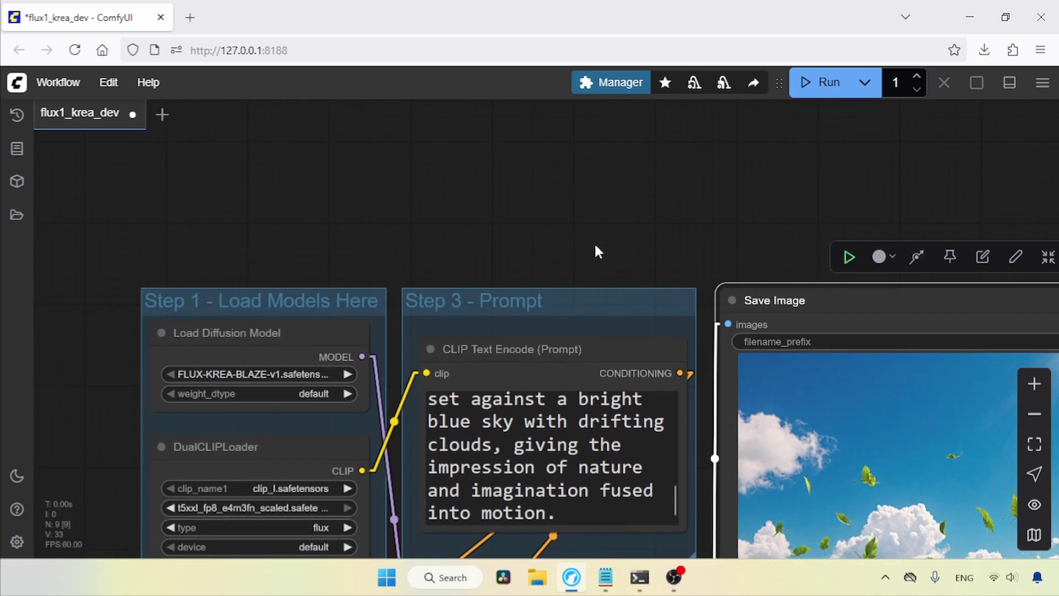
click(276, 374)
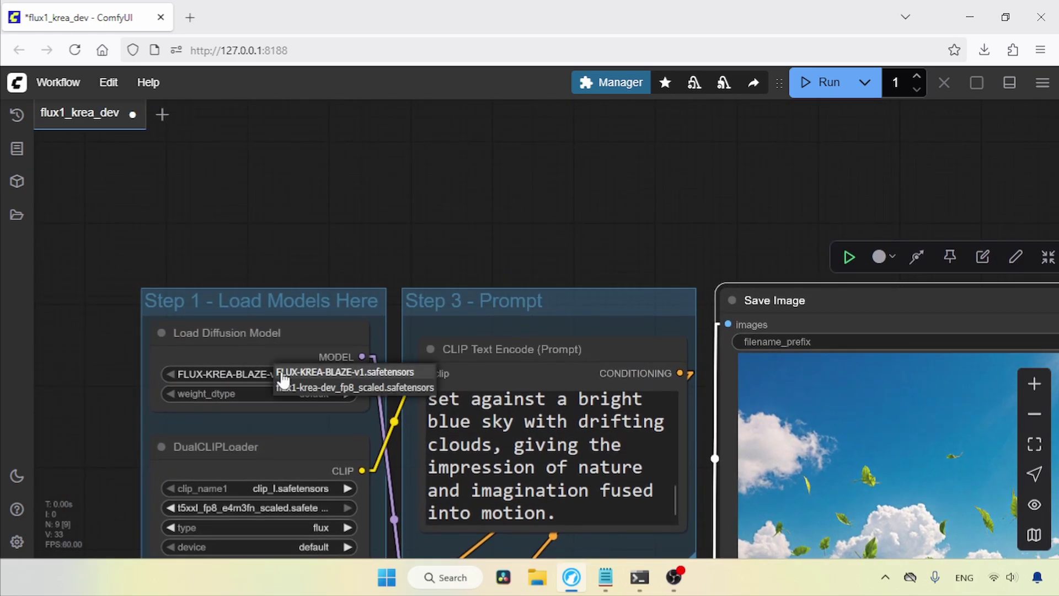
click(328, 388)
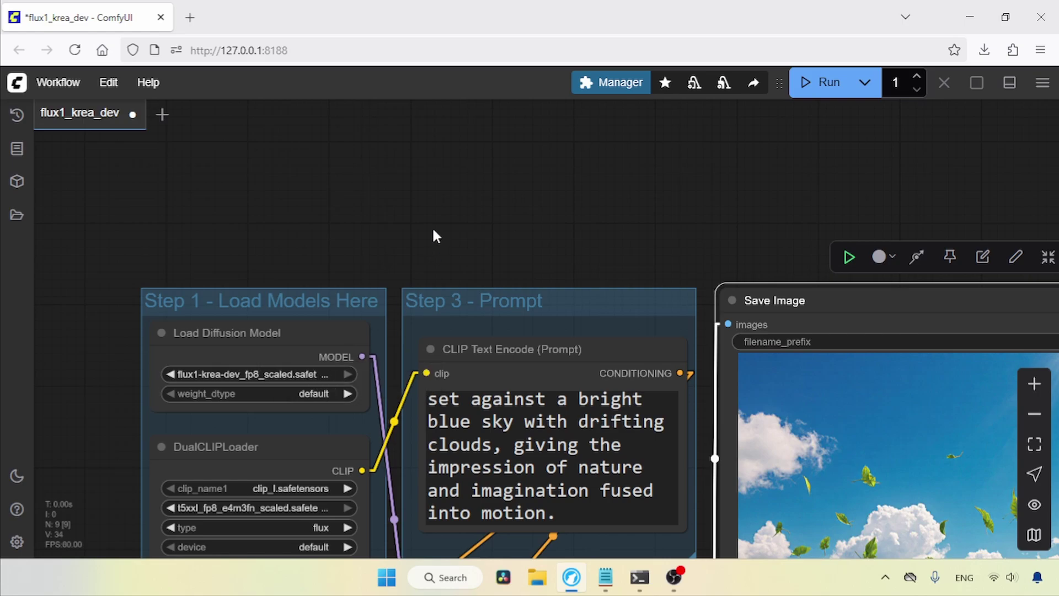
- Add a LoraLoaderModelOnly node fed by the diffusion model's output
scroll(414, 224, up, 3)
double_click(432, 217)
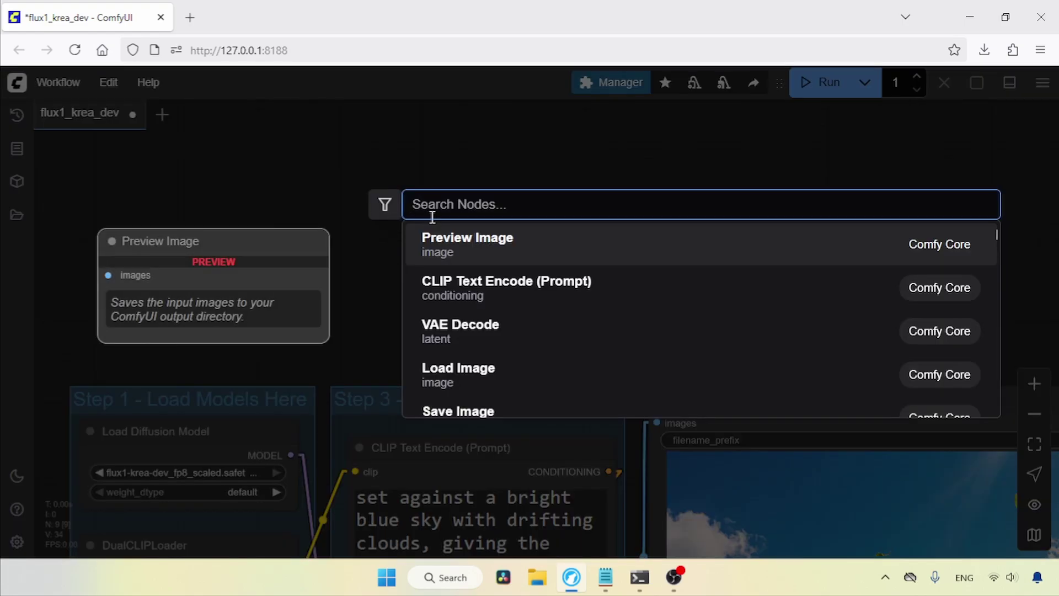
text(loraload)
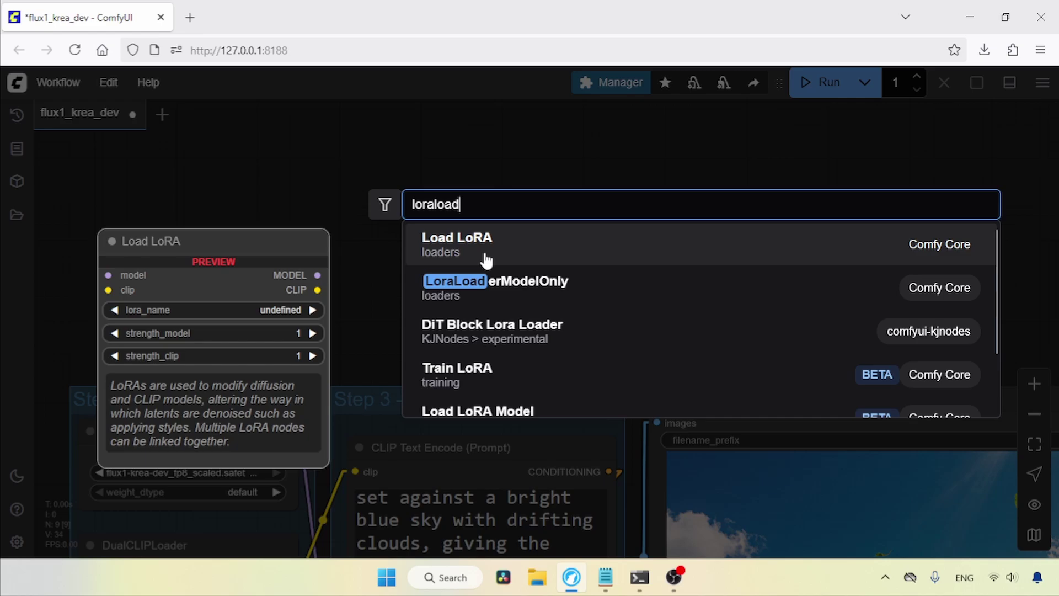
click(492, 287)
drag(541, 236, 465, 220)
scroll(491, 320, down, 1)
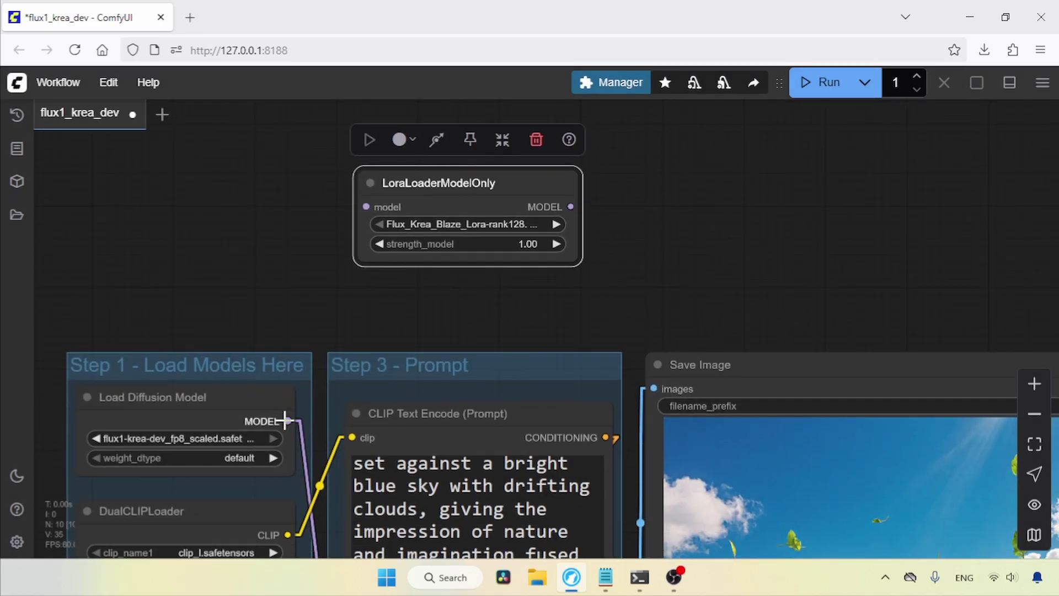
drag(288, 421, 365, 207)
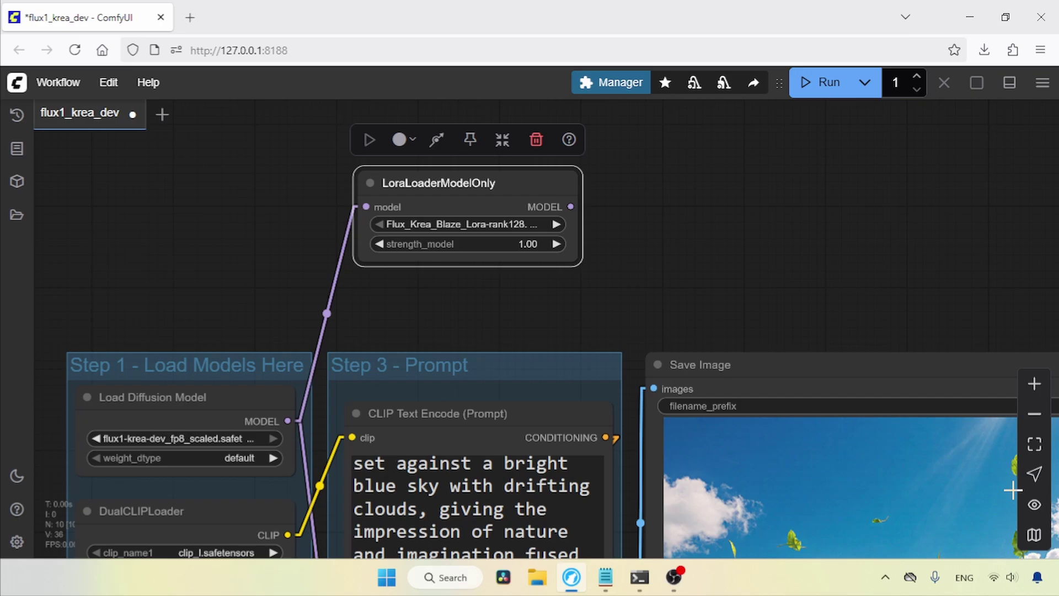
- Rearrange the nodes and wire the LoRA node's output into the KSampler model input
click(1035, 415)
click(1035, 415)
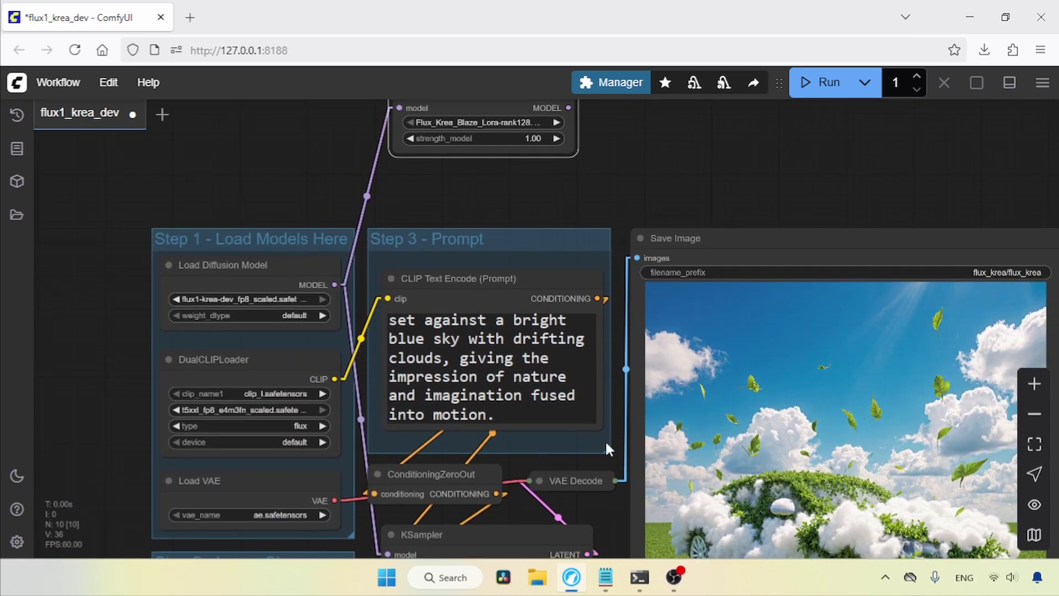
click(1035, 415)
drag(685, 223, 525, 118)
drag(533, 161, 738, 161)
drag(362, 447, 574, 144)
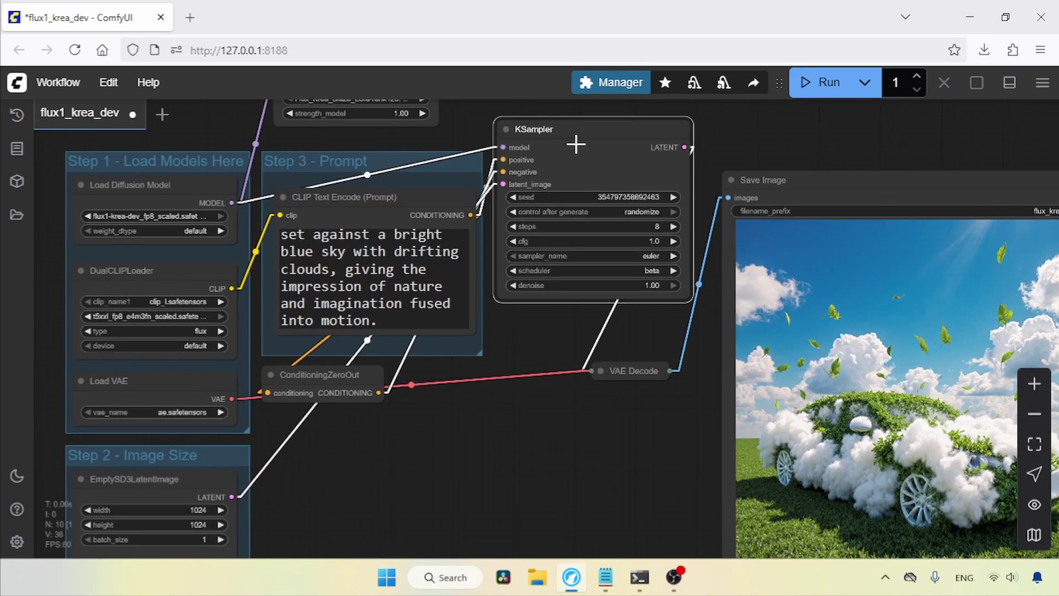
drag(474, 134, 471, 210)
click(472, 209)
click(1035, 383)
click(1035, 383)
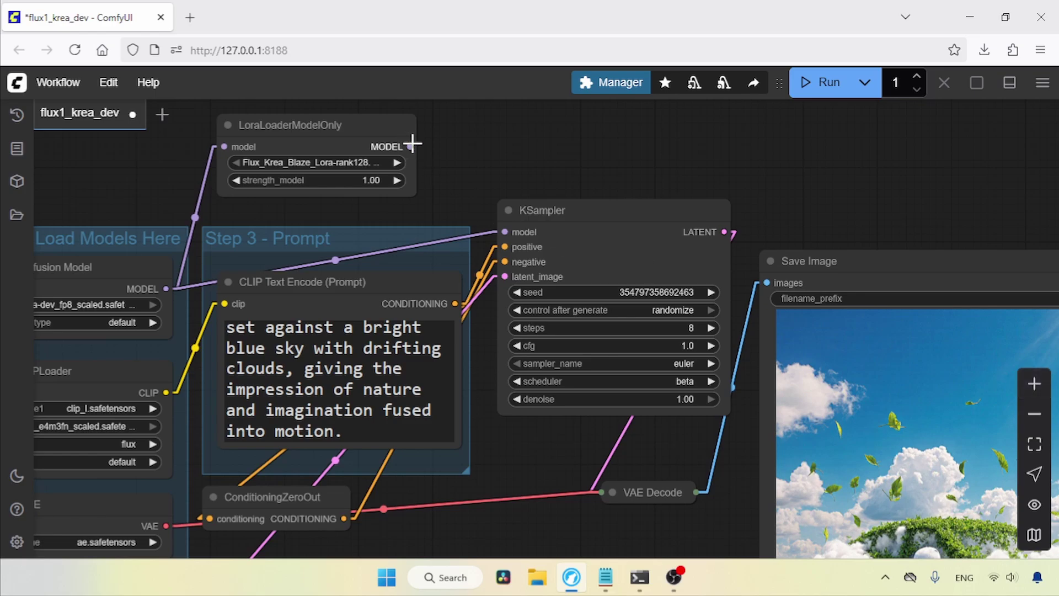
drag(411, 144, 505, 231)
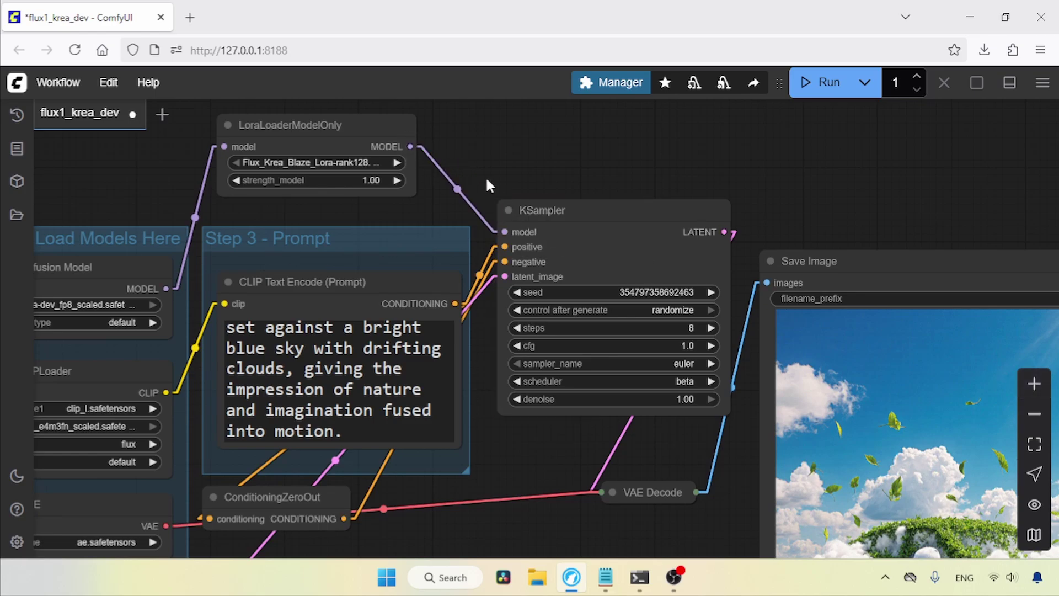
- Set the LoRA node to Flux_Krea_Blaze_Lora-rank128 at strength 1.00
click(315, 162)
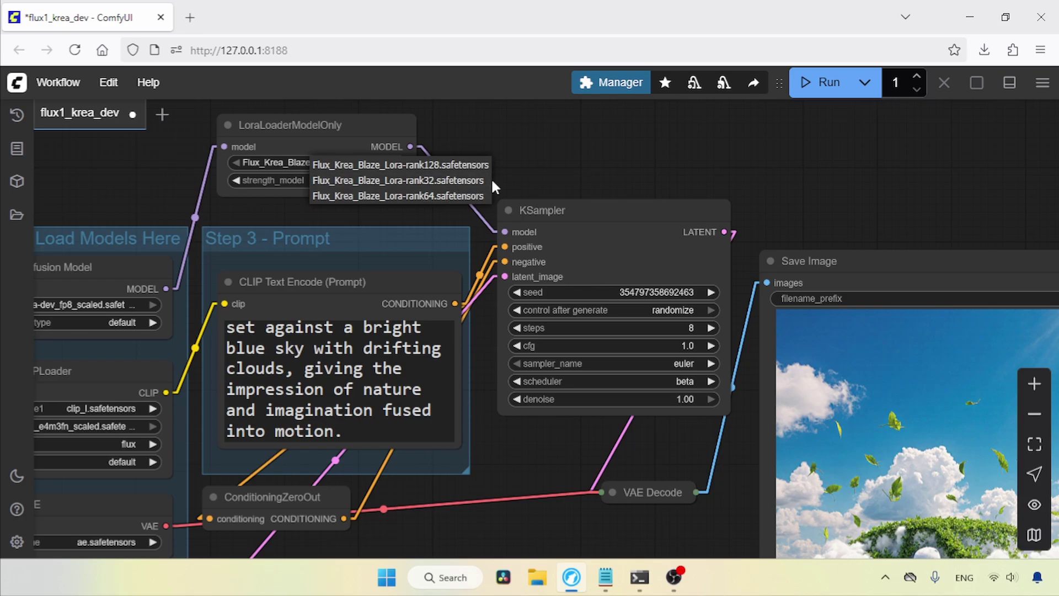
click(353, 164)
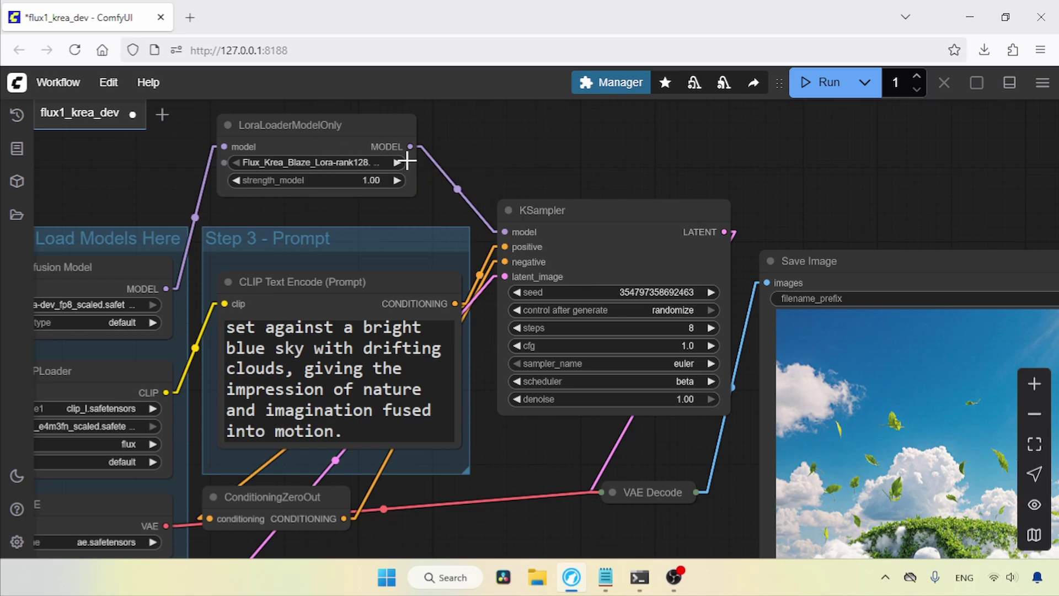
drag(638, 183, 622, 150)
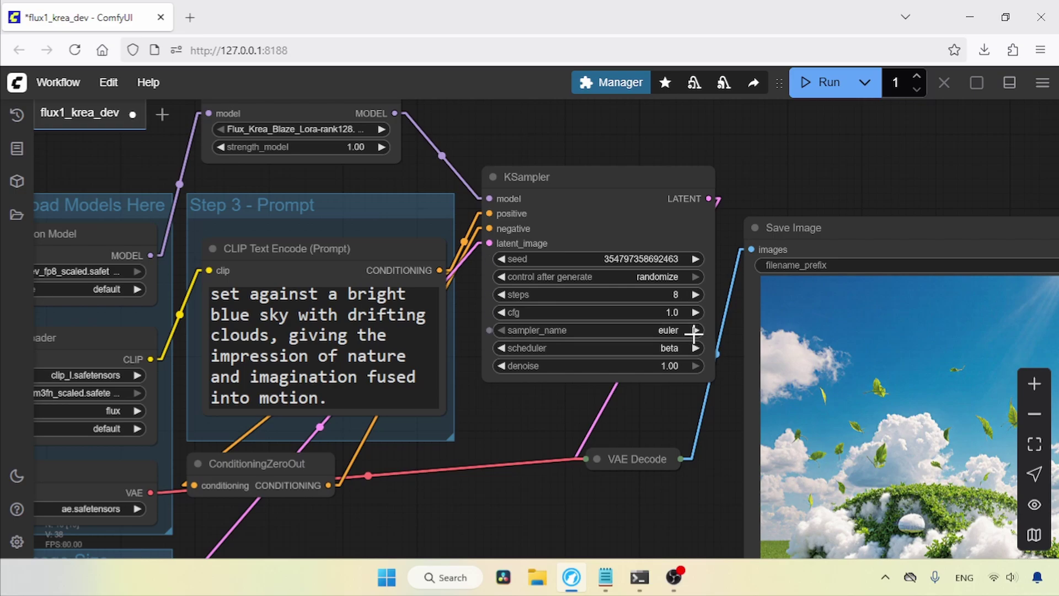
- Generate with the fp8 dev model plus Blaze LoRA and view the cloud-and-foliage car full size
click(806, 83)
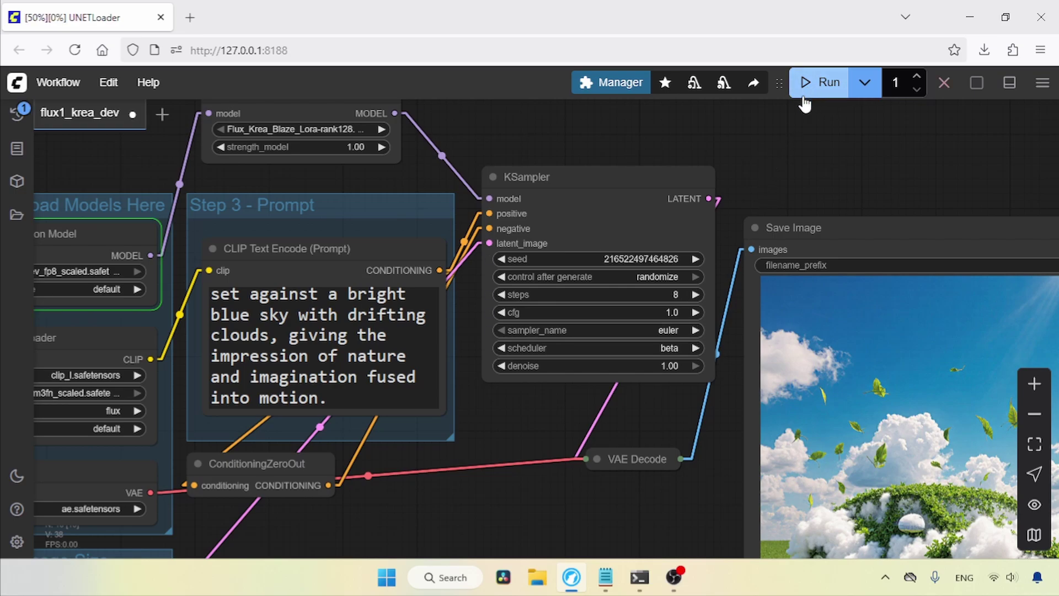
scroll(706, 448, down, 3)
scroll(706, 448, right, 4)
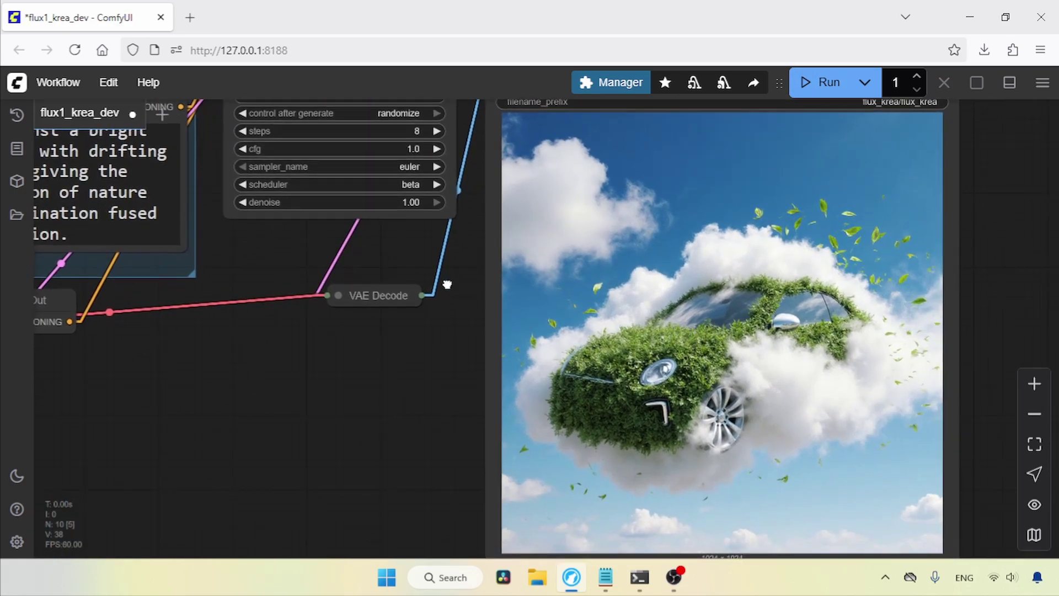
right_click(692, 264)
click(748, 209)
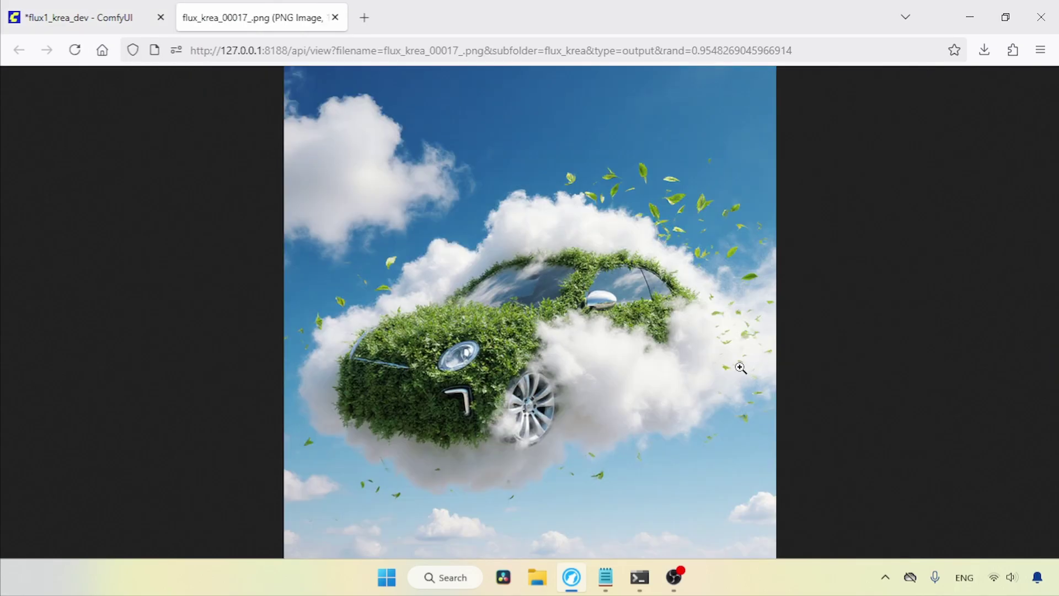
click(742, 369)
click(335, 17)
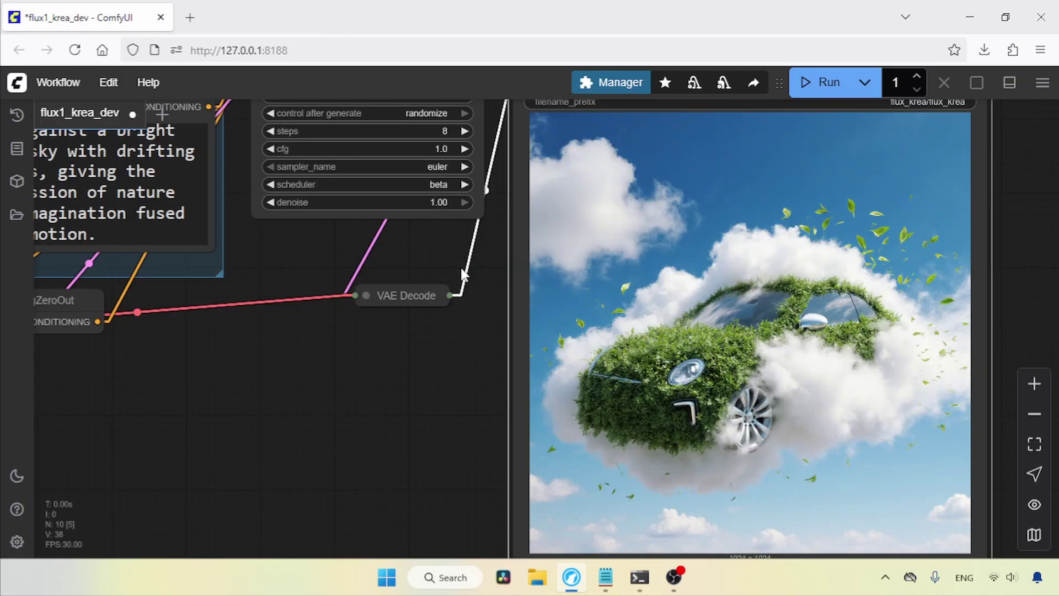
- Confirm in the cmd console that the LoRA run took 88.42 seconds
scroll(498, 283, up, 2)
click(639, 577)
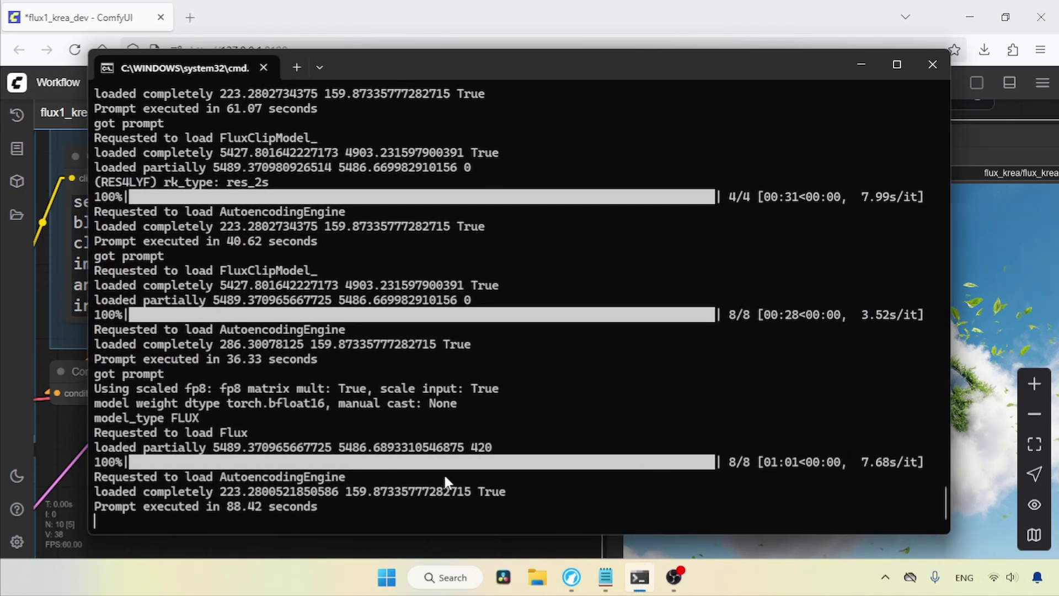
click(859, 65)
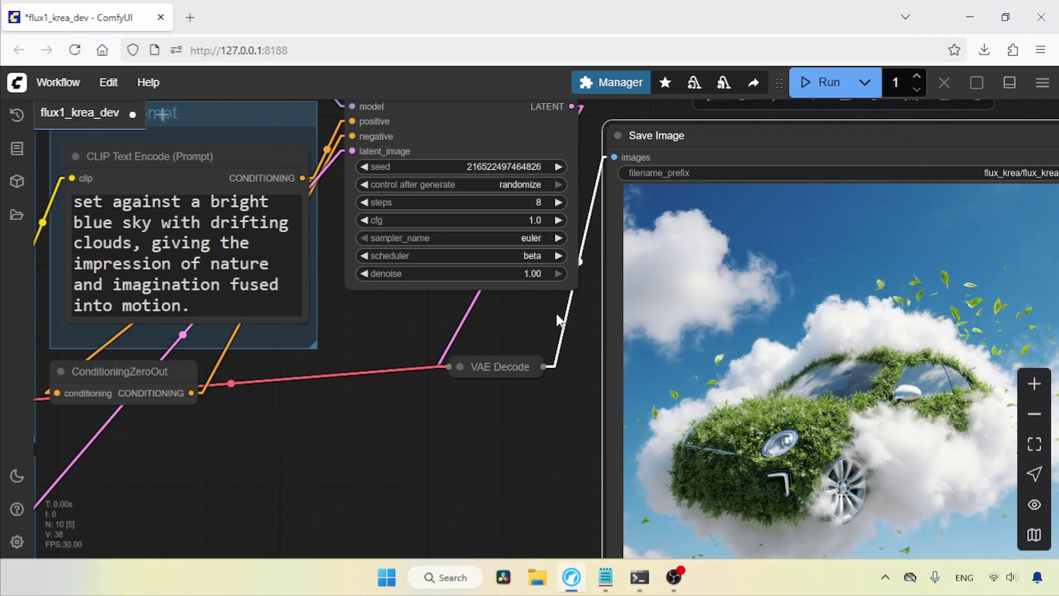
drag(572, 319, 718, 402)
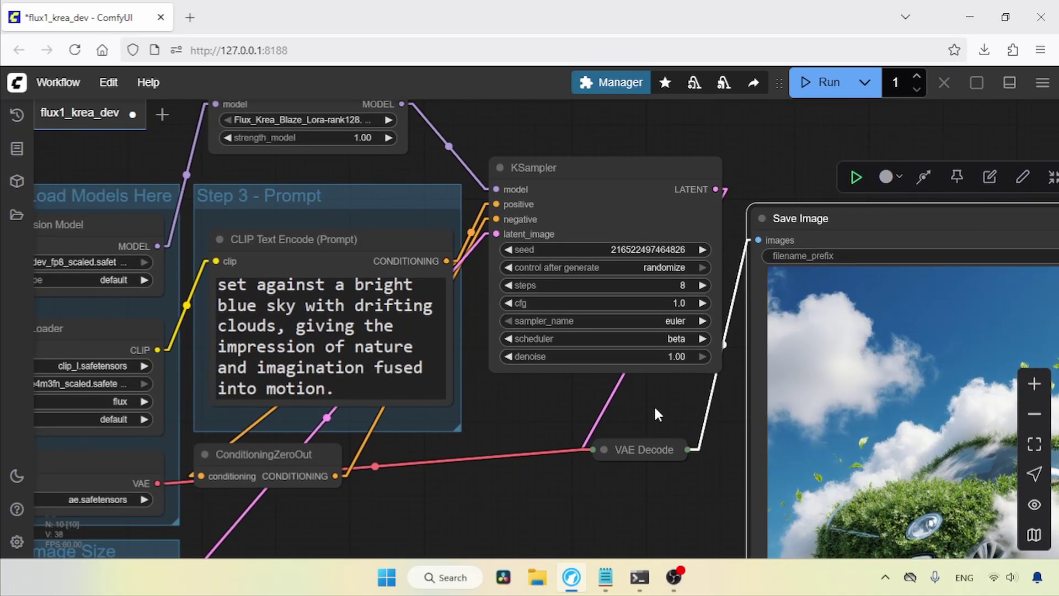
- Replace the prompt with the quiet rainy night café description from Notepad and generate it
click(606, 577)
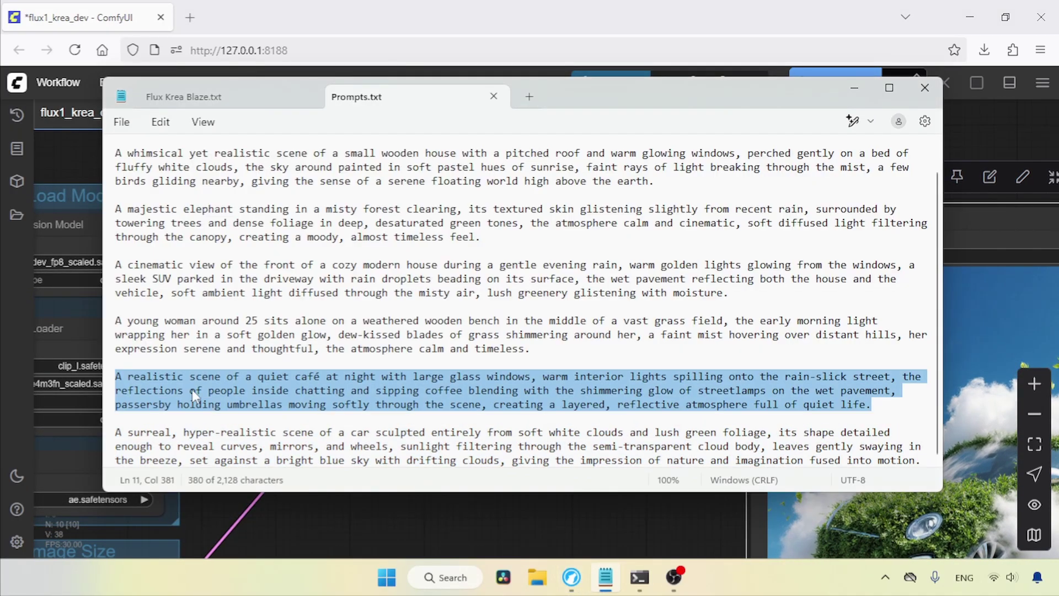
click(605, 577)
click(359, 316)
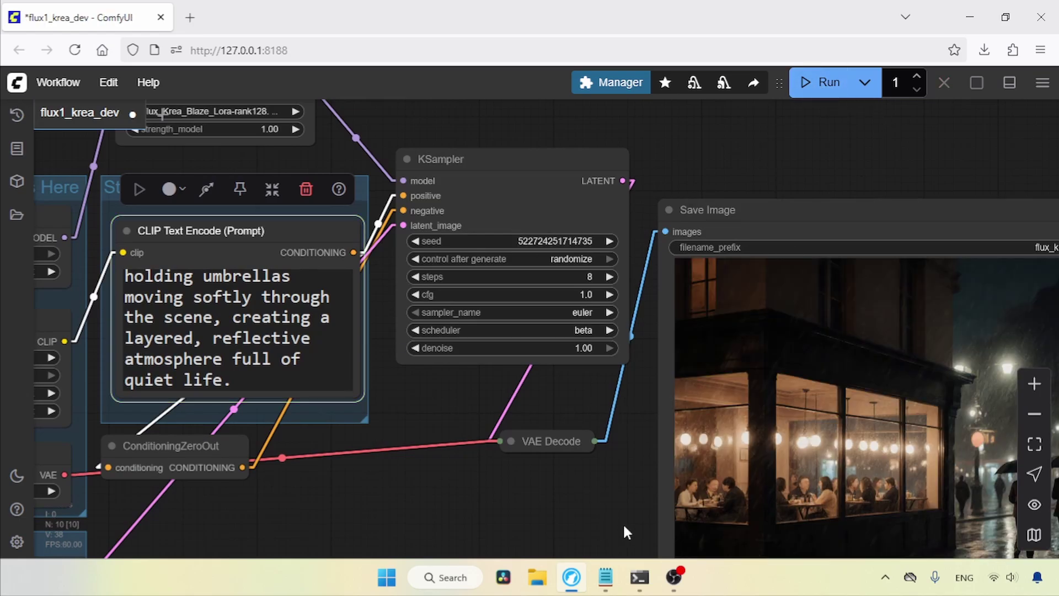
drag(616, 477, 444, 336)
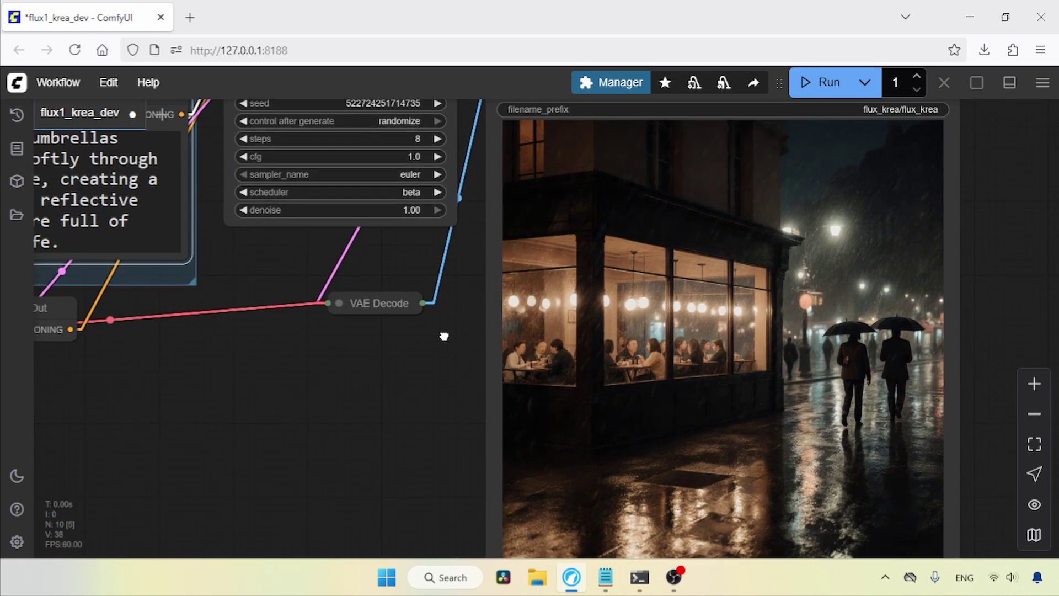
- Check the cmd console: the café run took 74.70 seconds
click(639, 578)
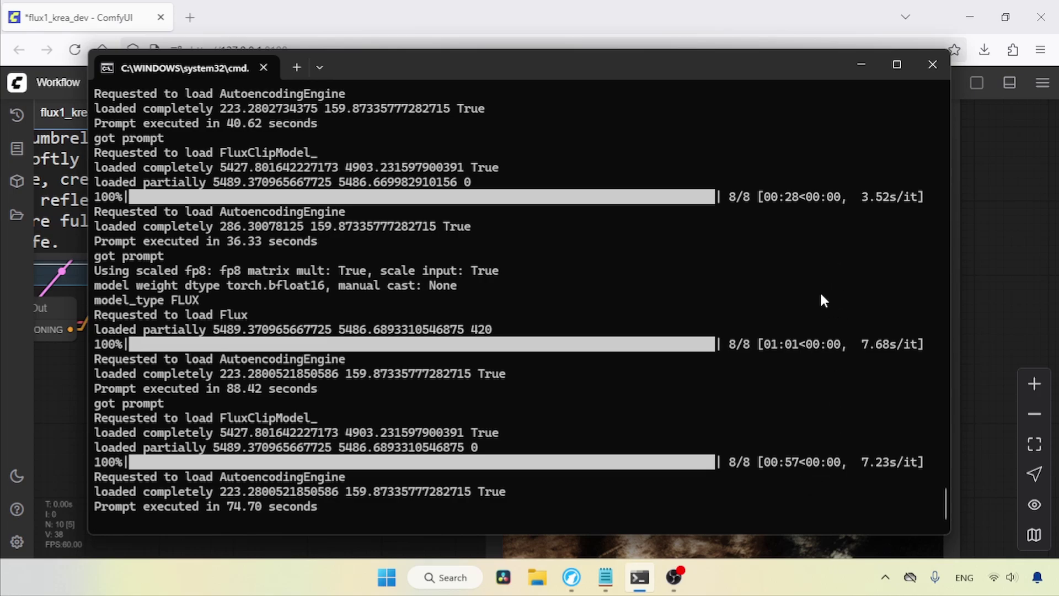
click(859, 67)
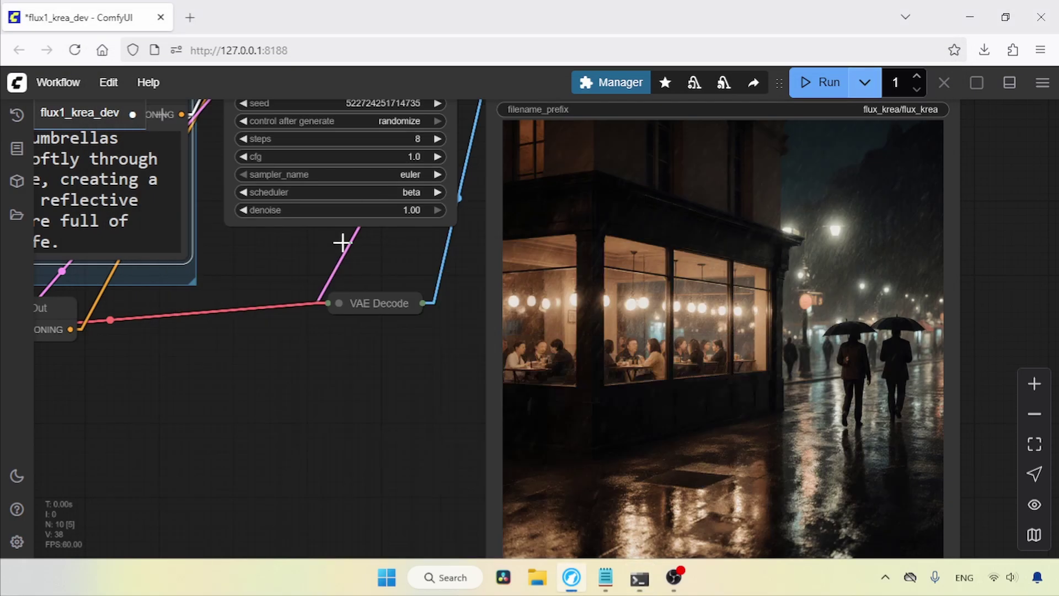
drag(419, 289, 488, 347)
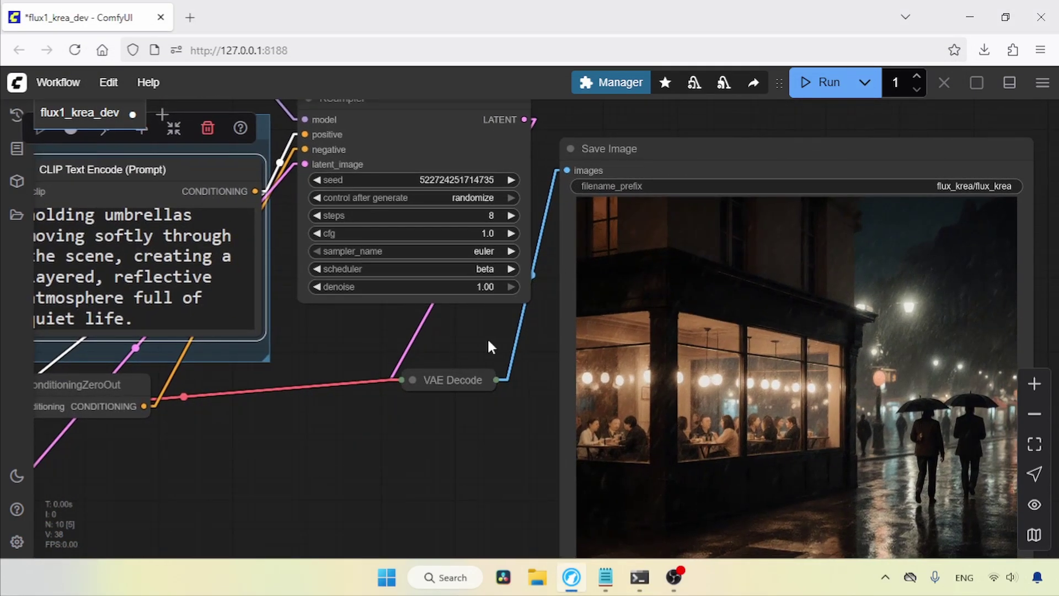